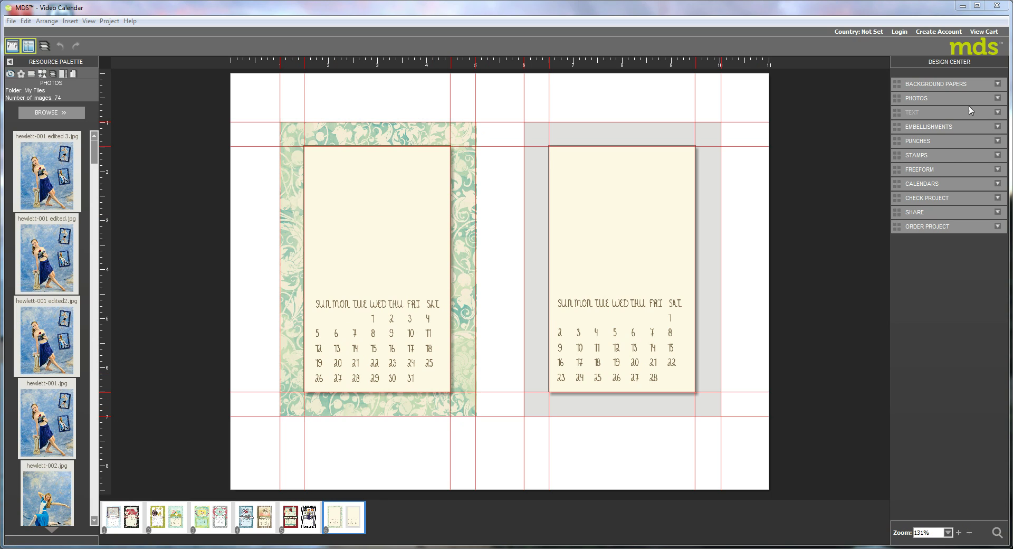
Examine the left page's punched background and cream calendar panel, and look through the Card Stock background papers.
left_click(916, 140)
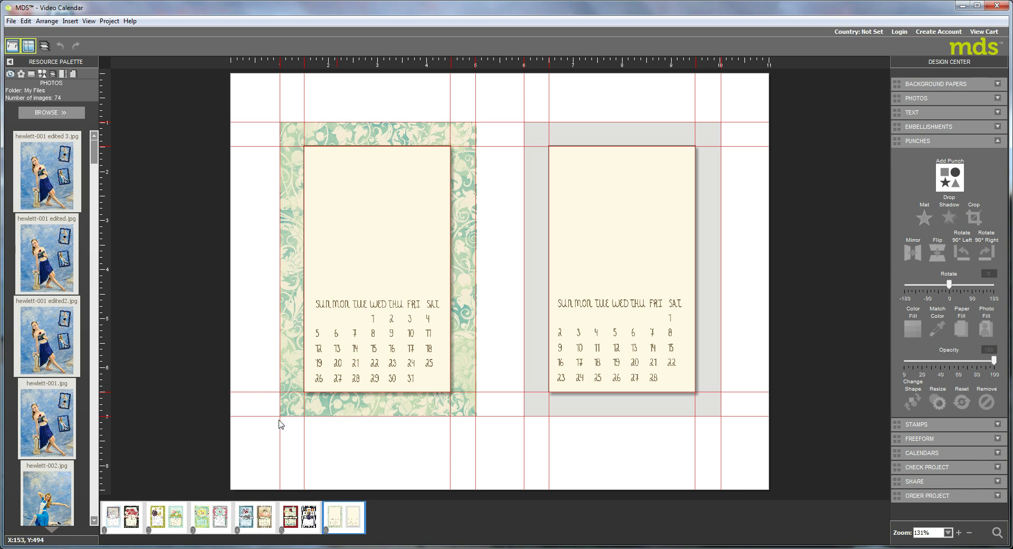
left_click(290, 330)
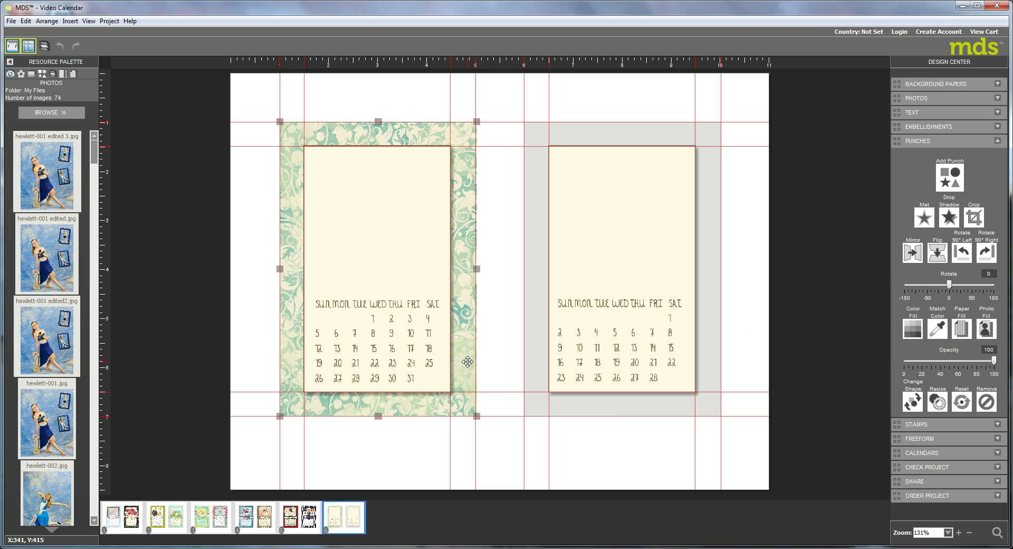
left_click(357, 215)
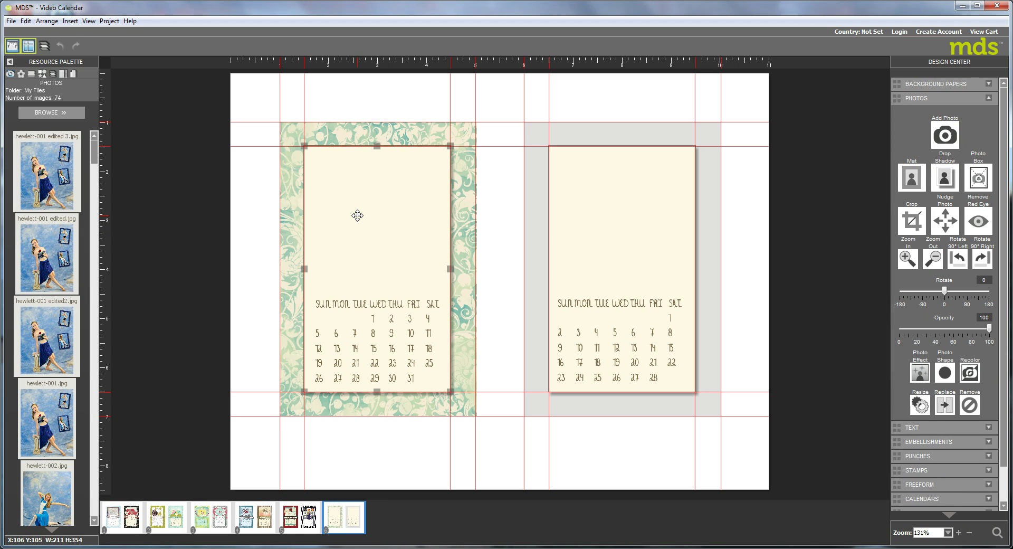
left_click(73, 76)
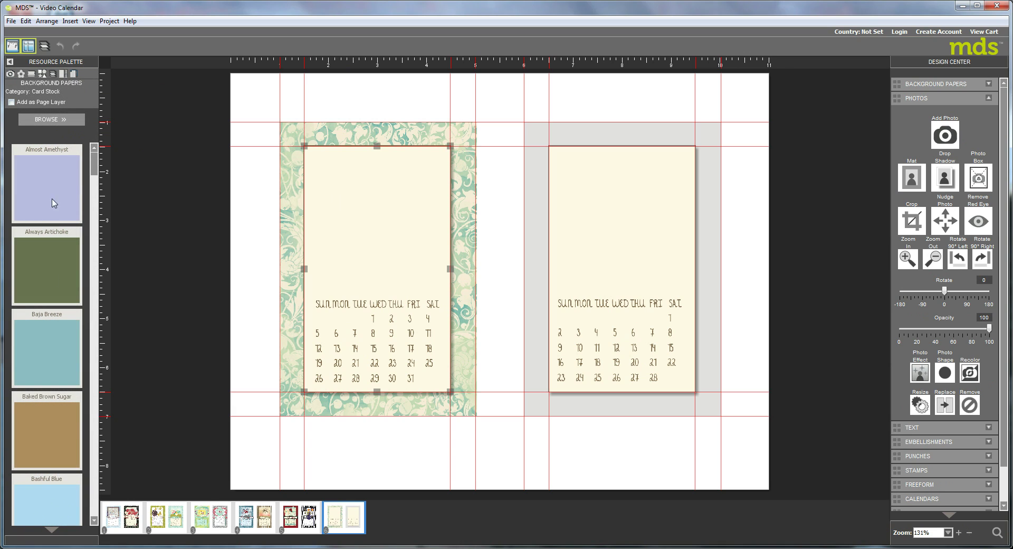
left_click_drag(93, 172, 89, 521)
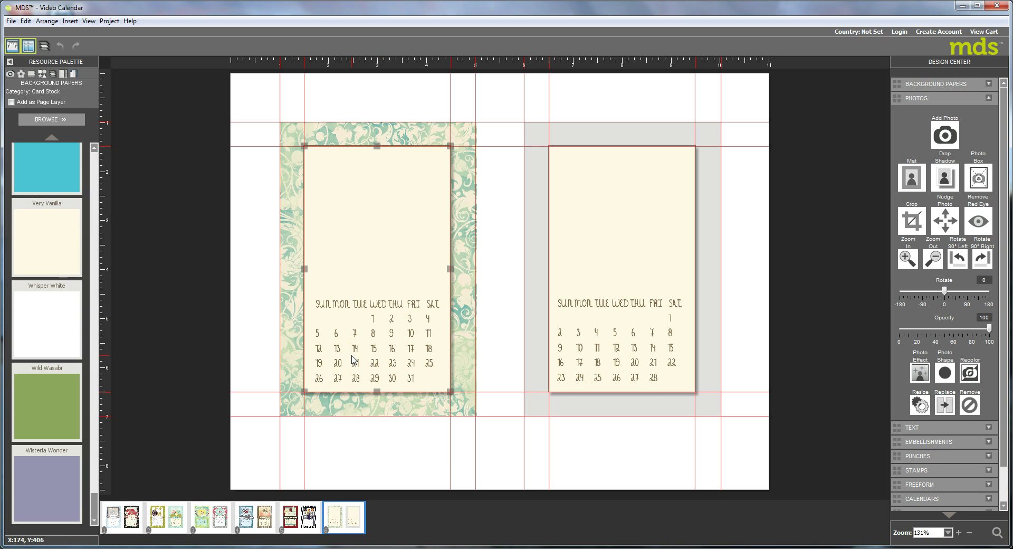
Load the Thoughtful Overlays stamp category into the resource palette.
left_click(32, 74)
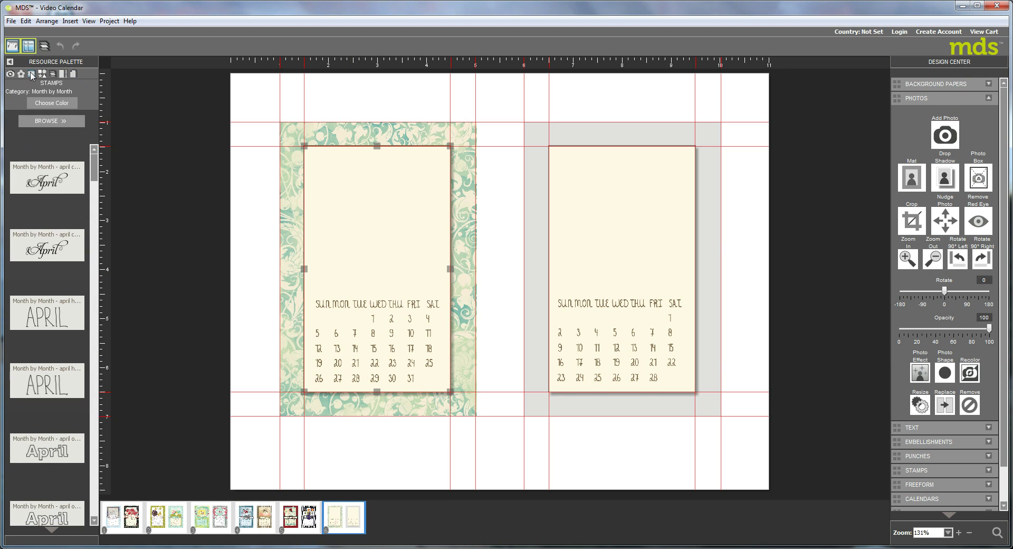
left_click(51, 121)
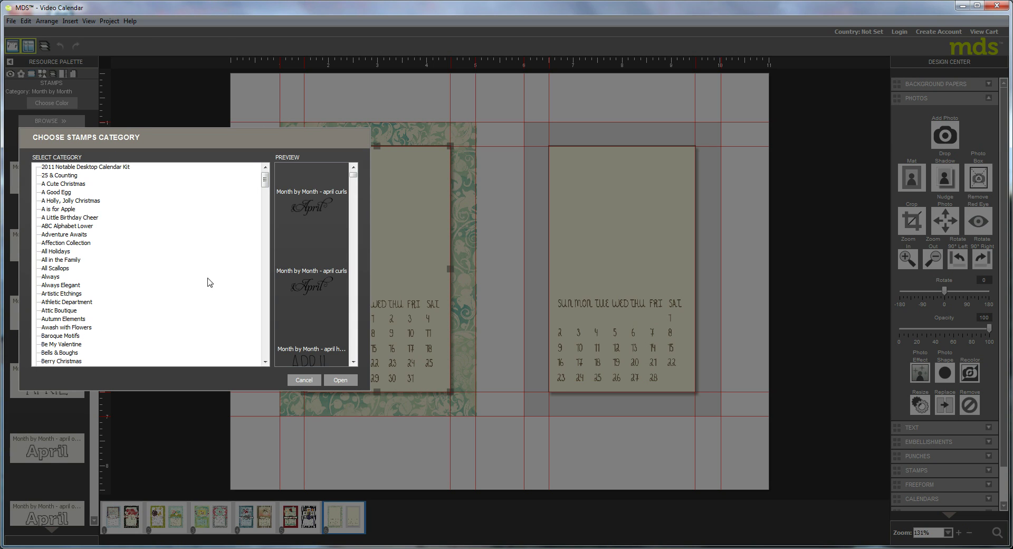
left_click_drag(267, 190, 255, 339)
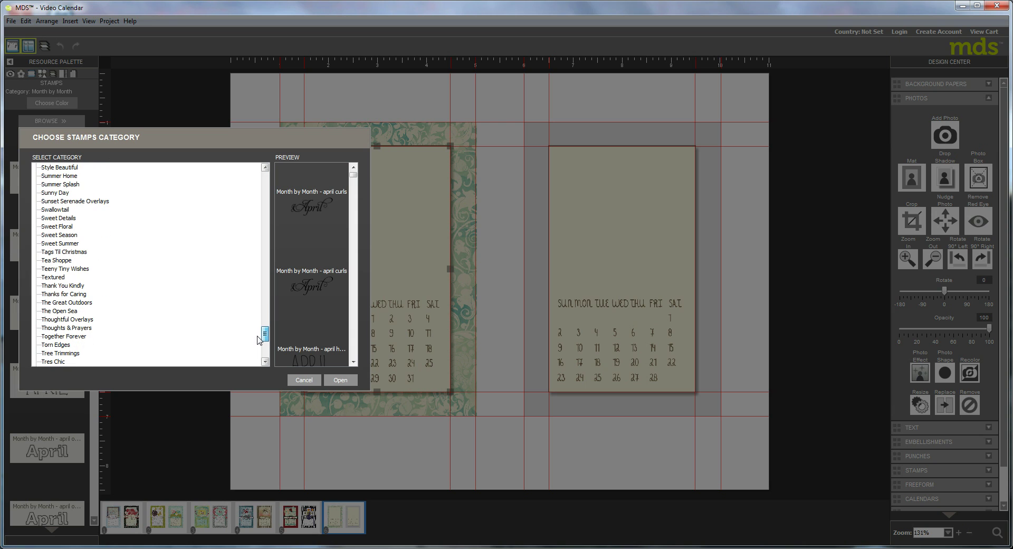
left_click(62, 320)
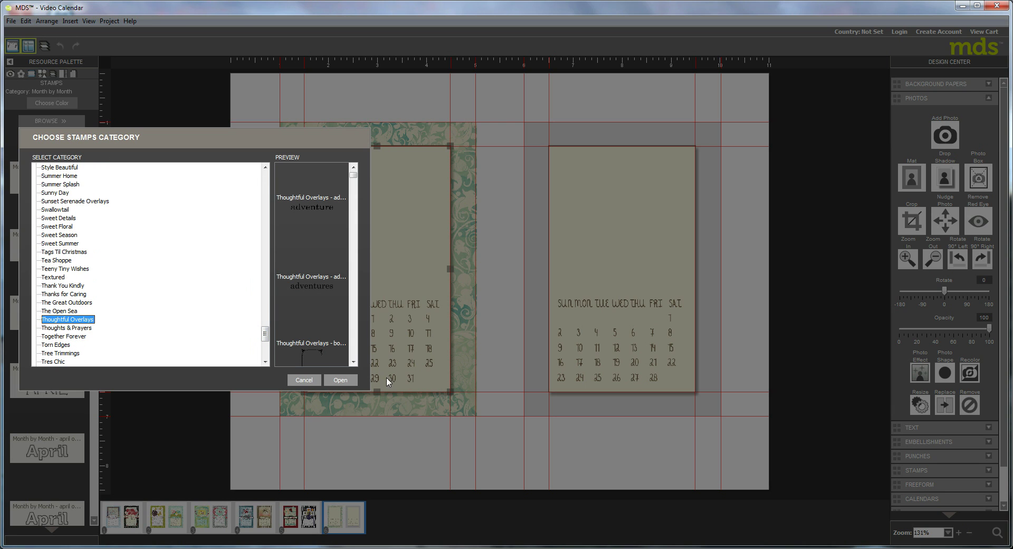
left_click(340, 380)
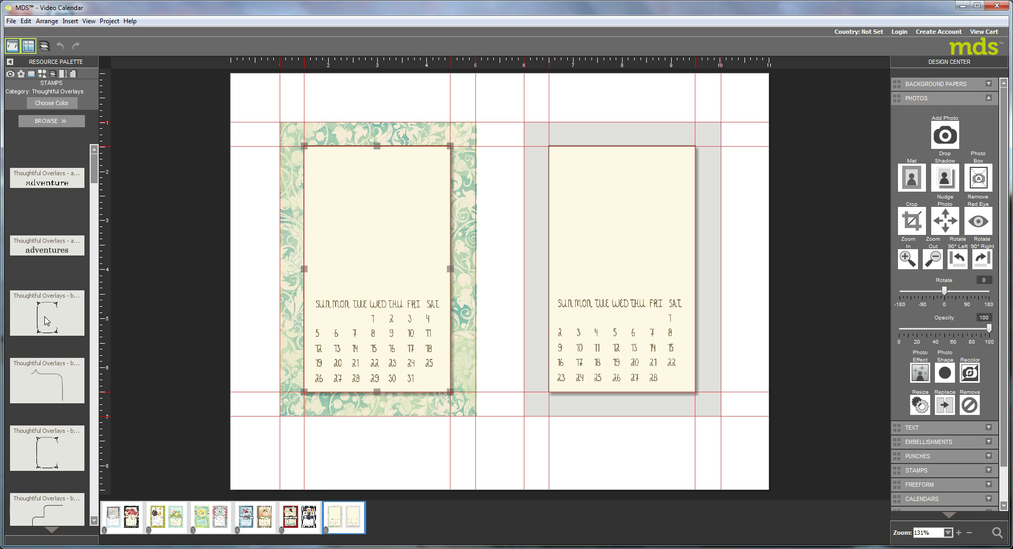
Add the leafy-cornered frame stamp to the left page, rotated 90° clockwise and scaled to fit within the calendar panel's width.
left_click_drag(46, 321, 442, 326)
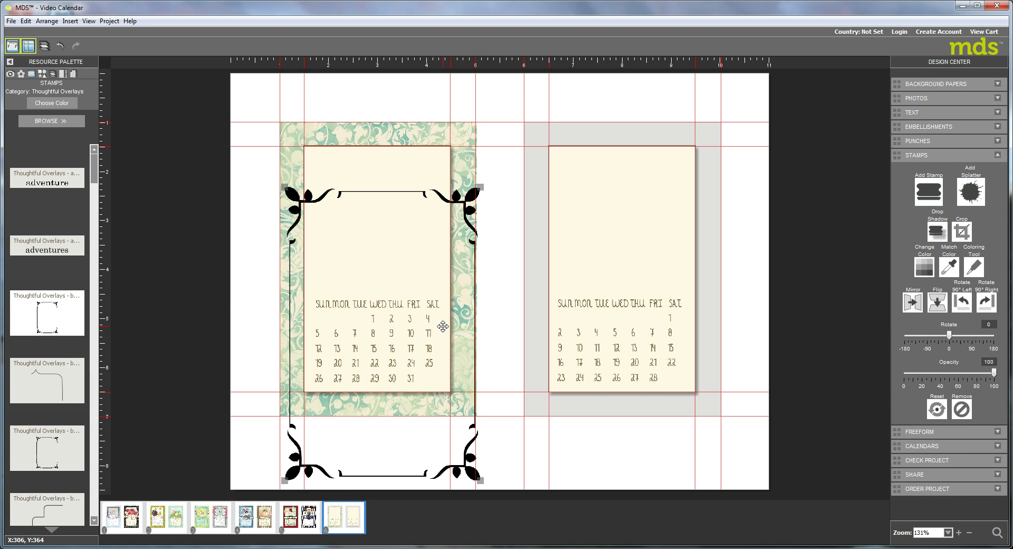
left_click(986, 302)
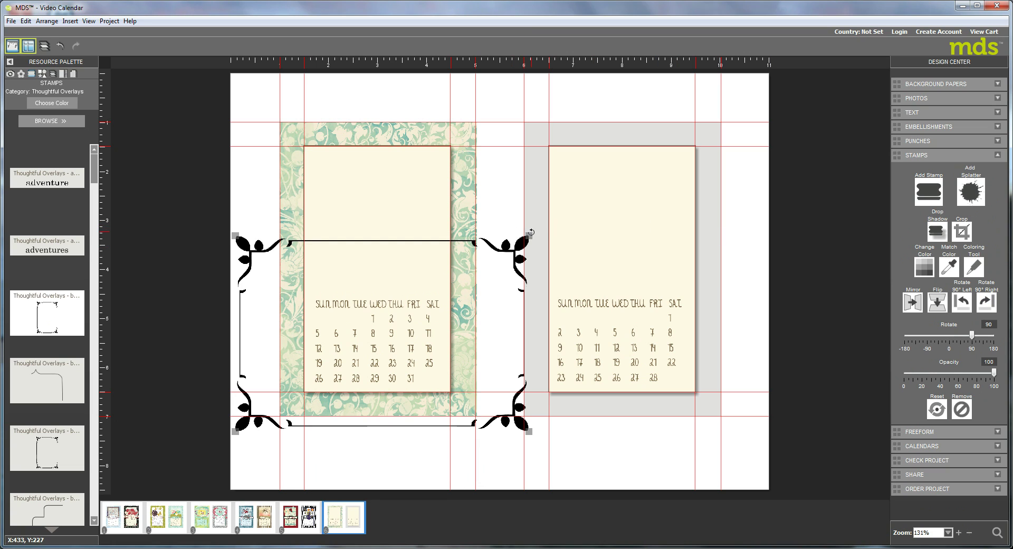
left_click_drag(528, 236, 407, 318)
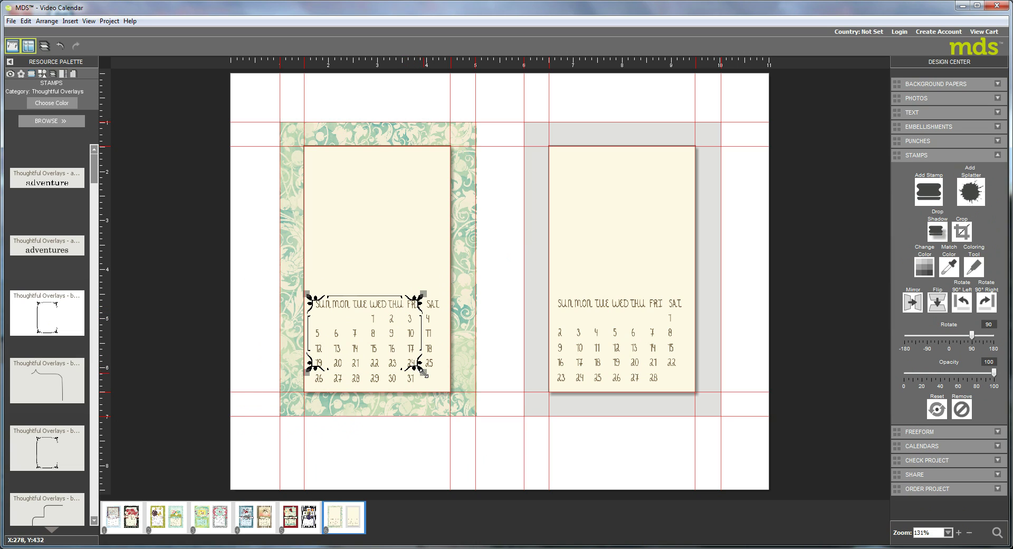
left_click_drag(423, 372, 450, 391)
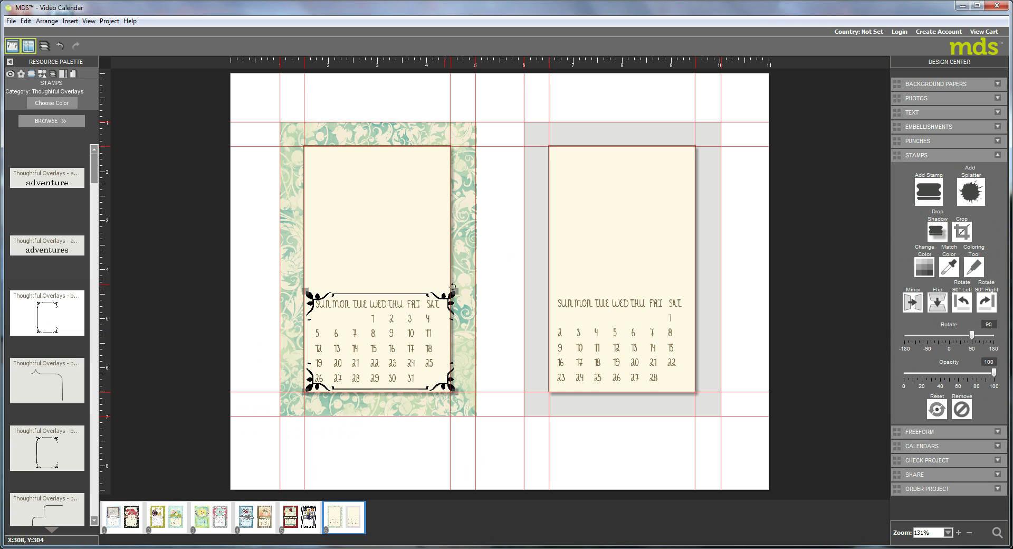
left_click_drag(455, 393, 446, 385)
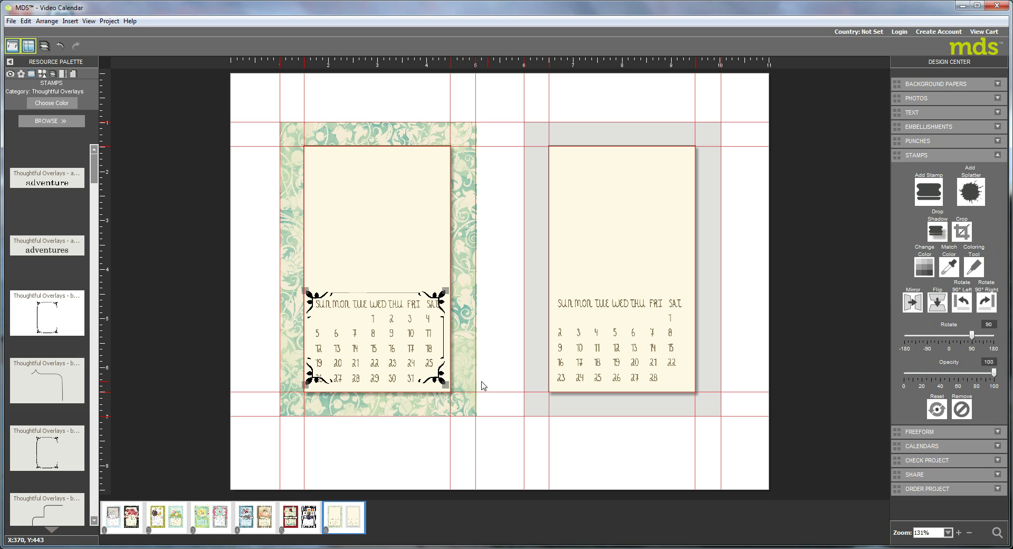
Align the frame stamp around the date grid, with its upper edge just above the weekday names.
left_click_drag(442, 385, 444, 376)
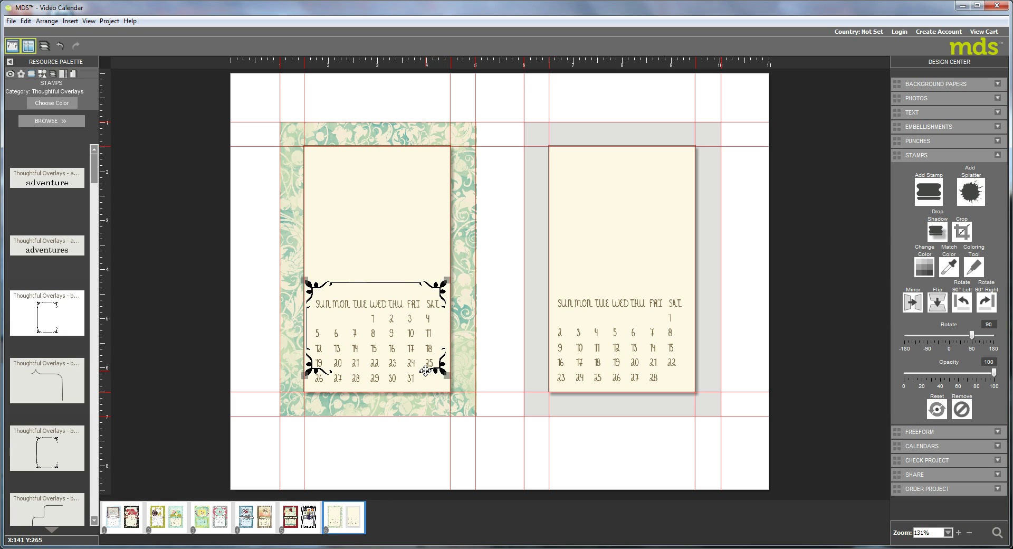
key("Down")
key("Down")
key("Down")
key("Down")
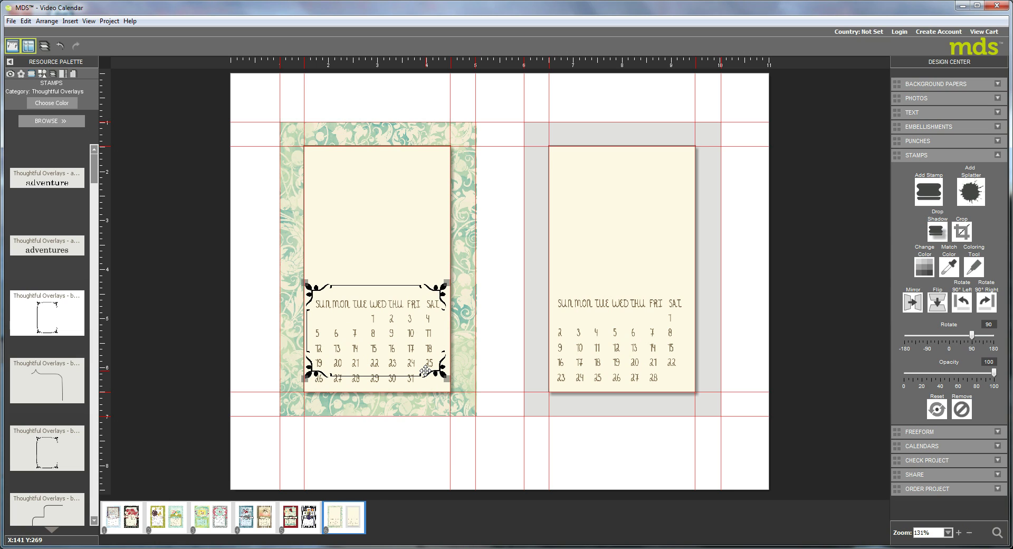
key("Down")
key("Down")
key("Down")
key("Down")
key("Down")
key("Down")
key("Down")
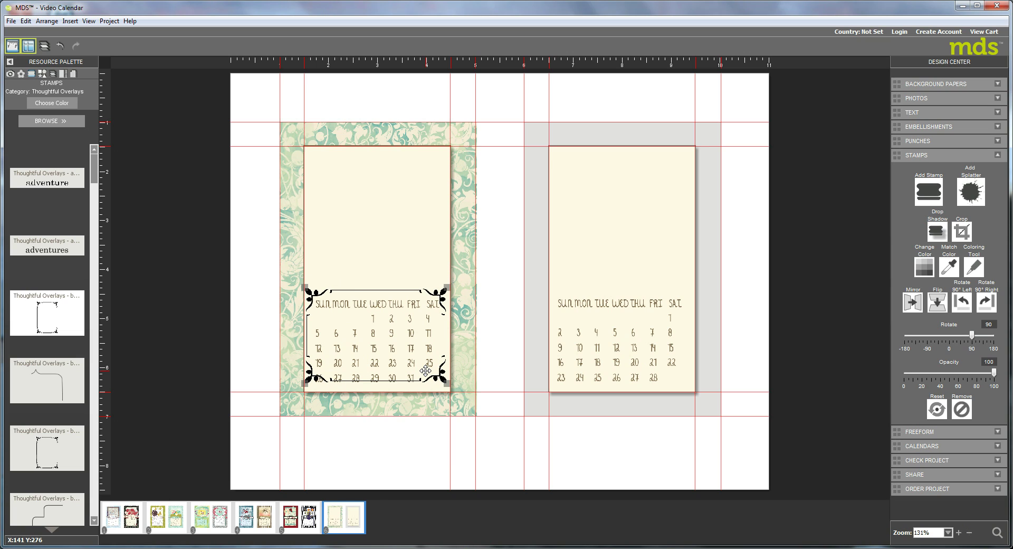
key("Down")
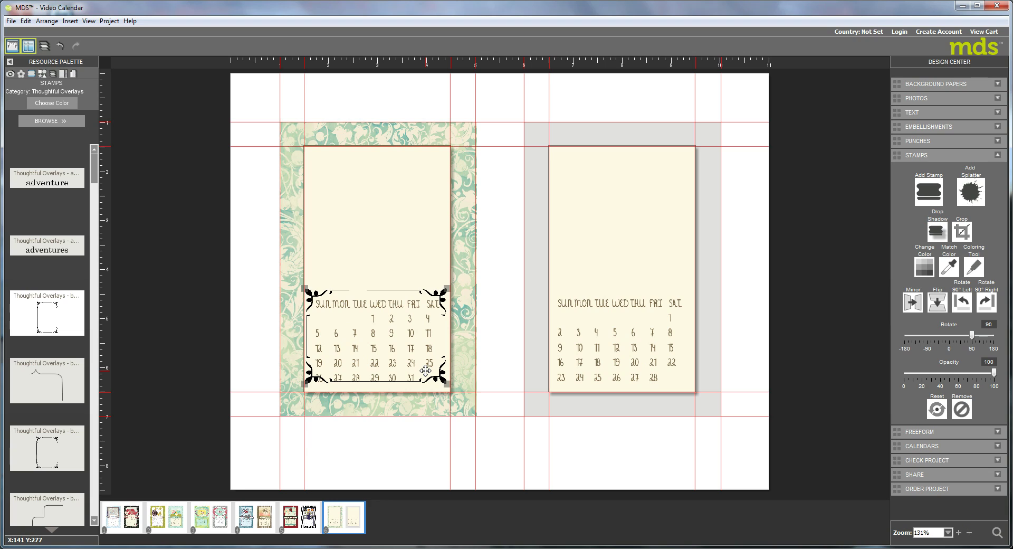
key("Down")
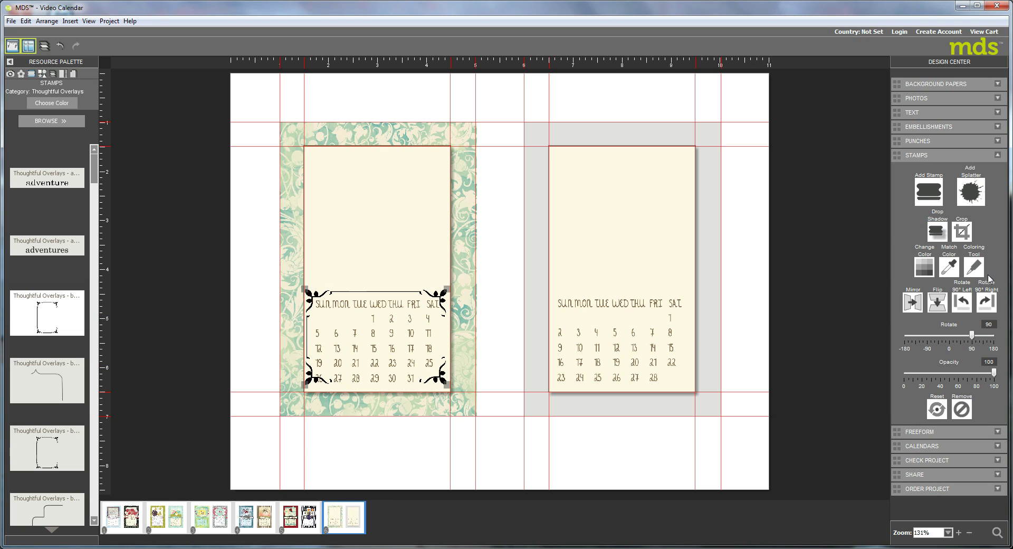
Crop the frame stamp to its upper half at full width, keeping both upper leafy corners.
left_click(962, 231)
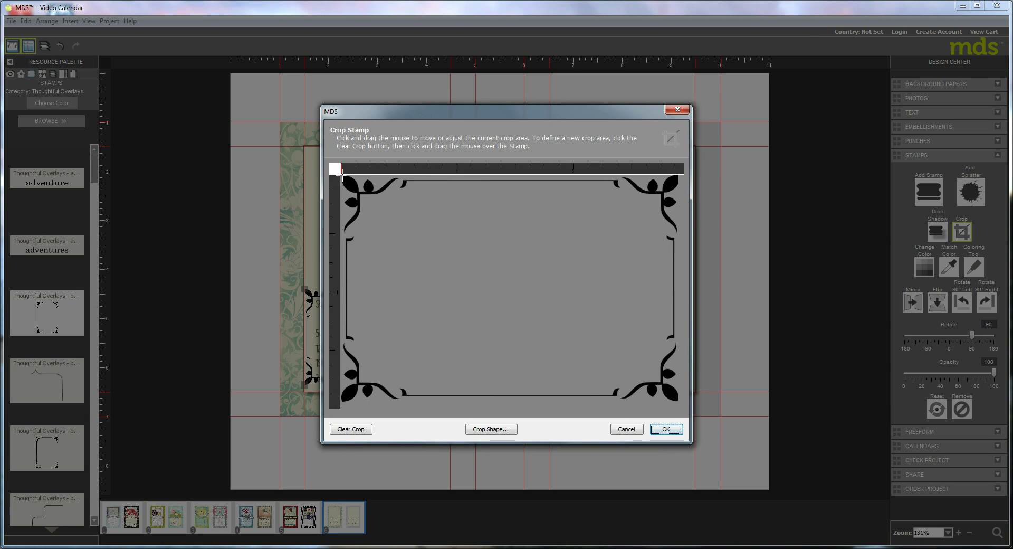
left_click_drag(342, 175, 679, 298)
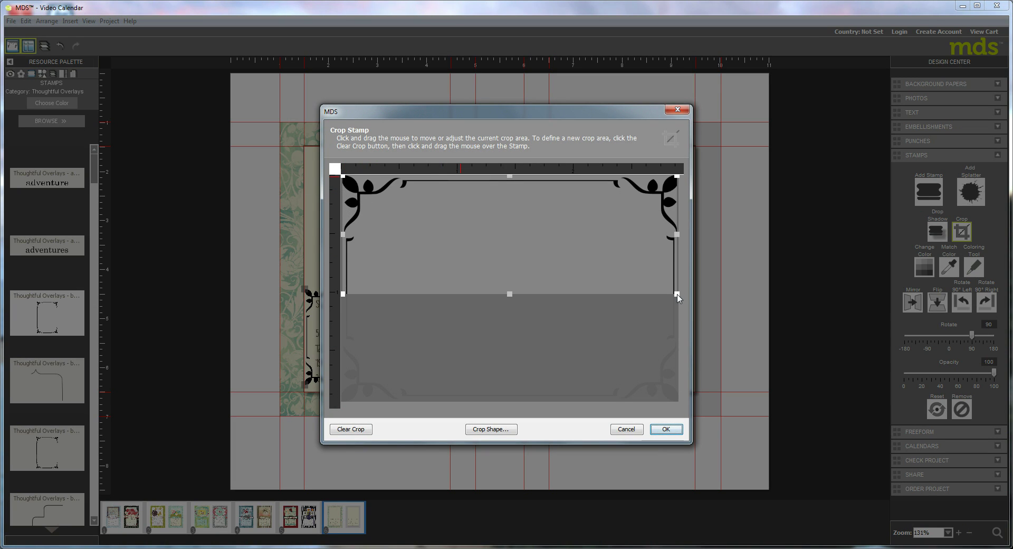
left_click_drag(536, 229, 432, 223)
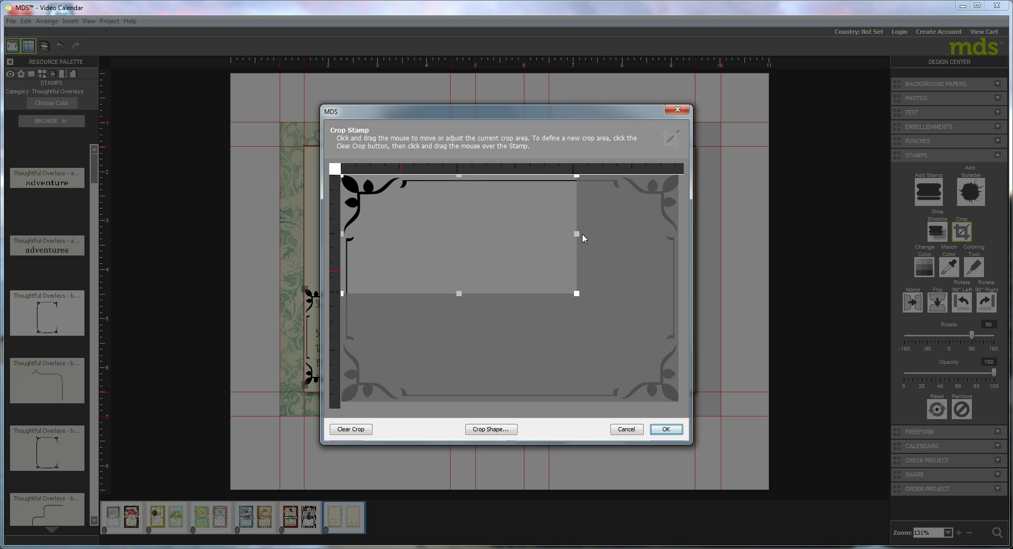
left_click_drag(577, 233, 707, 240)
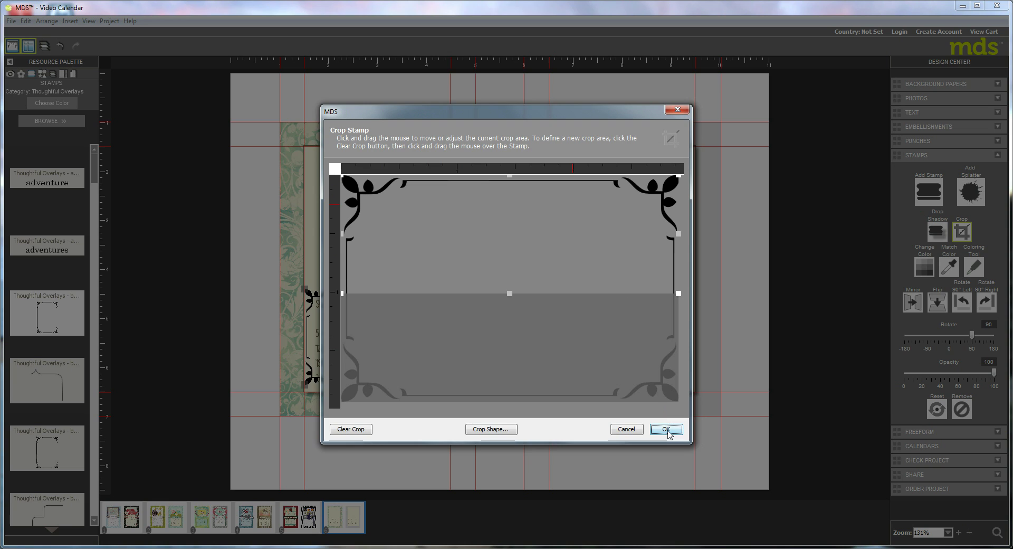
left_click(666, 429)
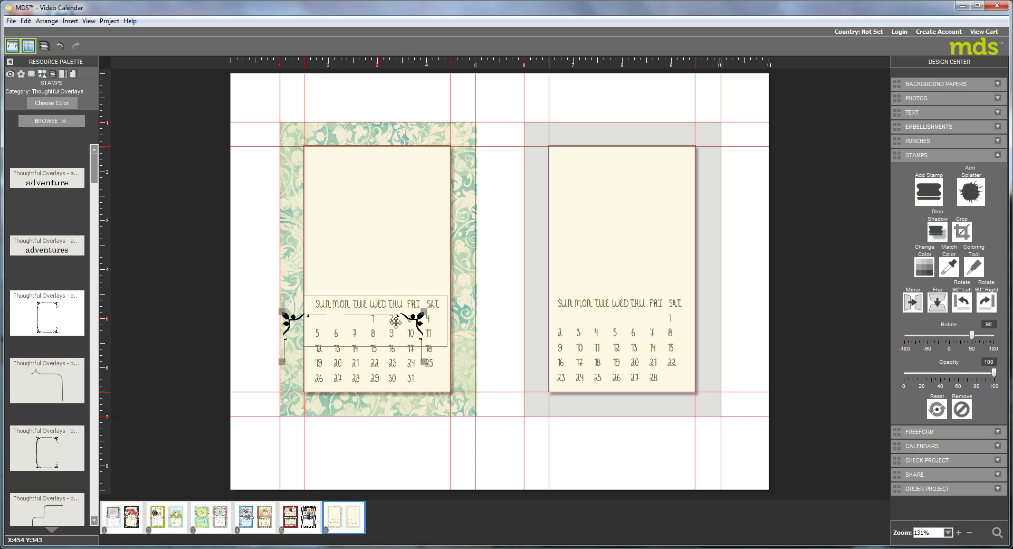
Position the cropped half-frame within the left calendar panel, with its upper edge just above the weekday names.
mouse_move(396, 322)
left_mouse_down()
mouse_move(430, 330)
mouse_move(401, 322)
left_mouse_up()
key("Up")
key("Up")
key("Up")
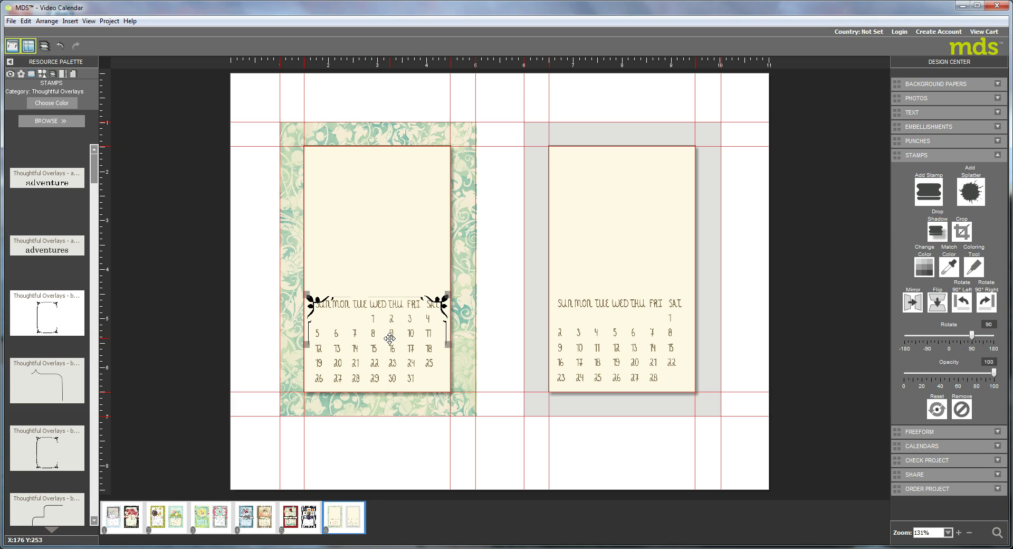
key("Up")
key("Up")
key("Up")
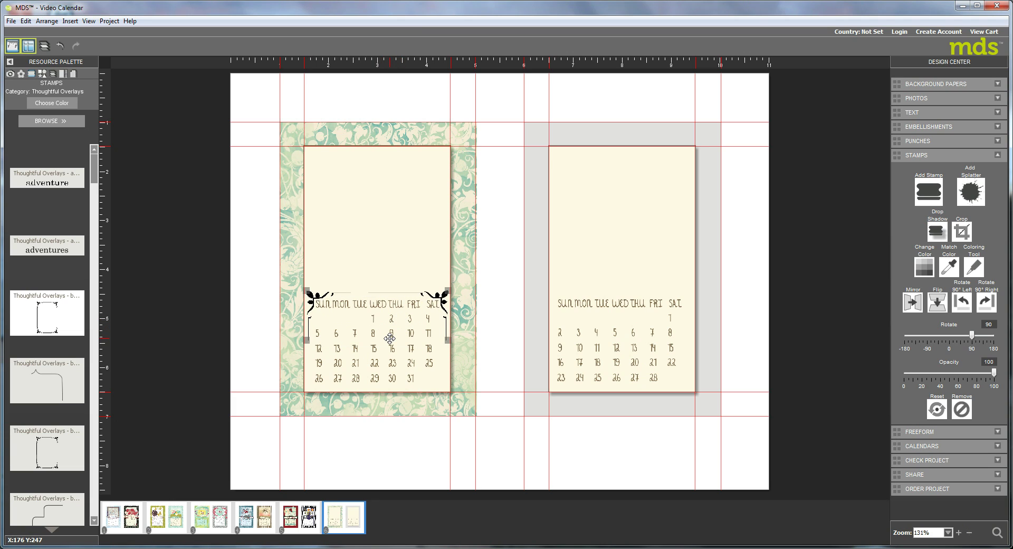
key("Down")
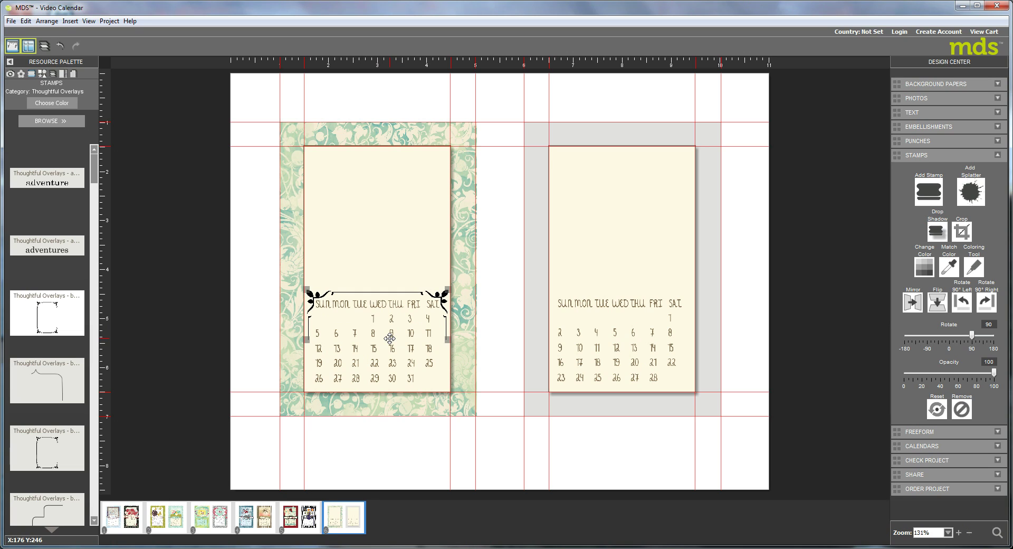
Recolor the half-frame stamp Pistachio Pudding and apply a drop shadow with the offered settings.
left_click(924, 268)
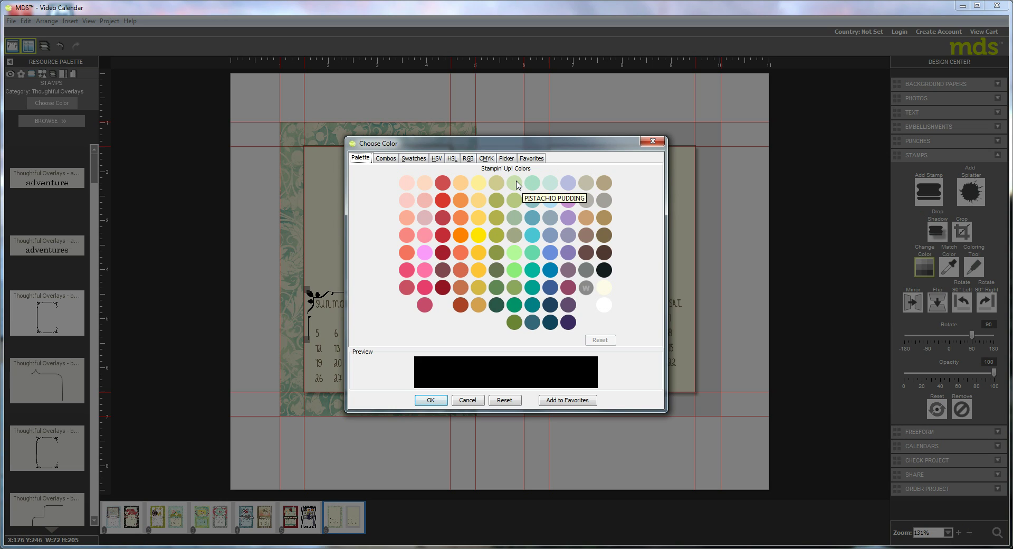
left_click(513, 183)
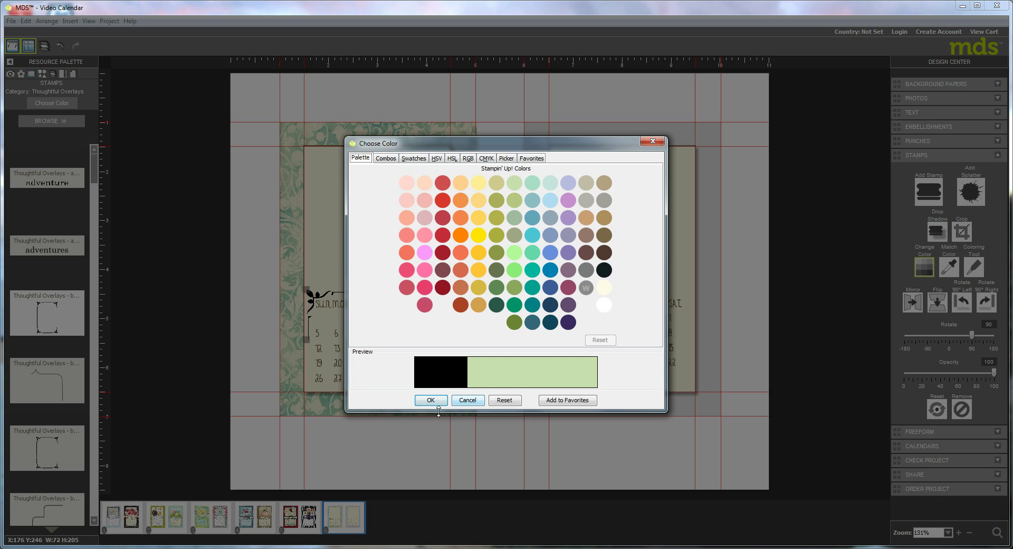
left_click(430, 400)
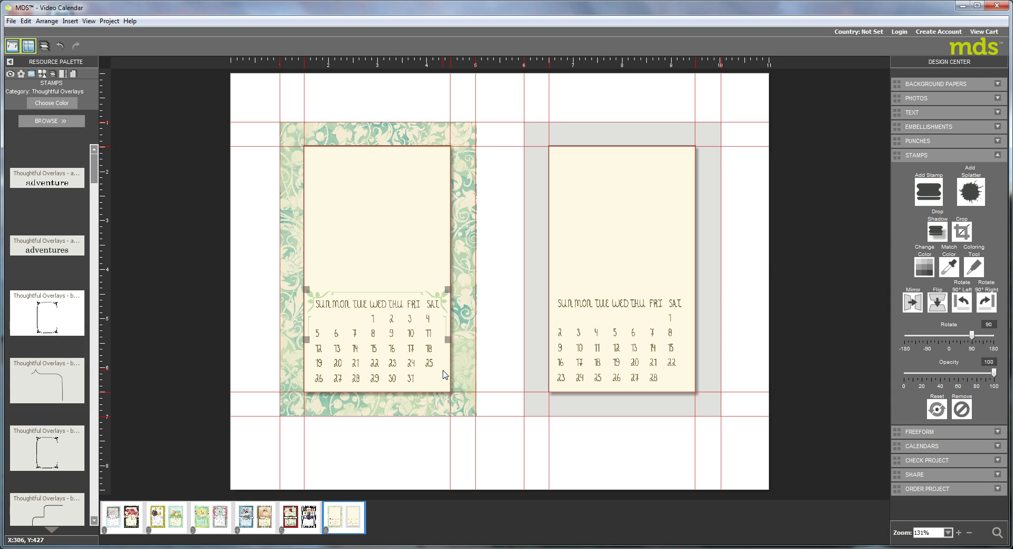
left_click(936, 230)
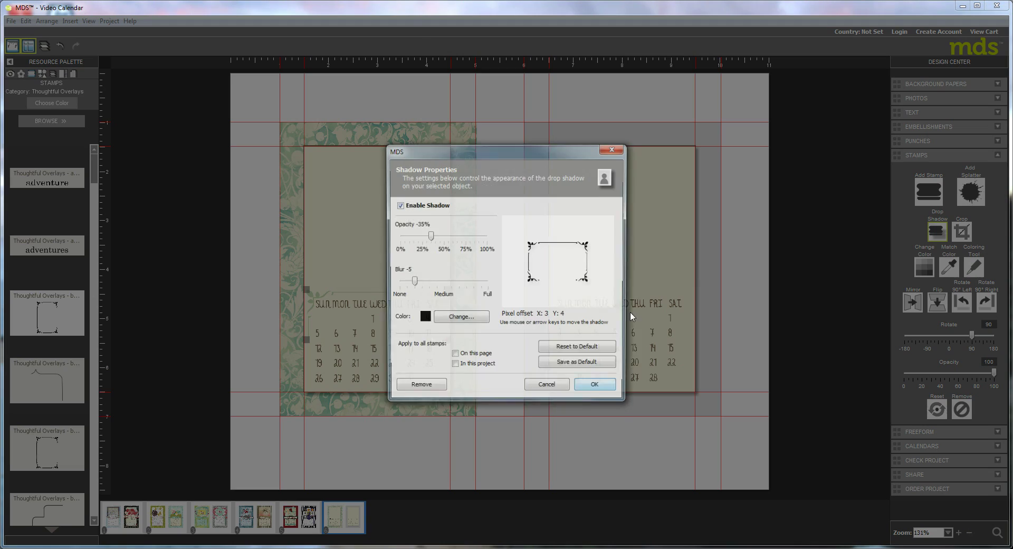
left_click(602, 387)
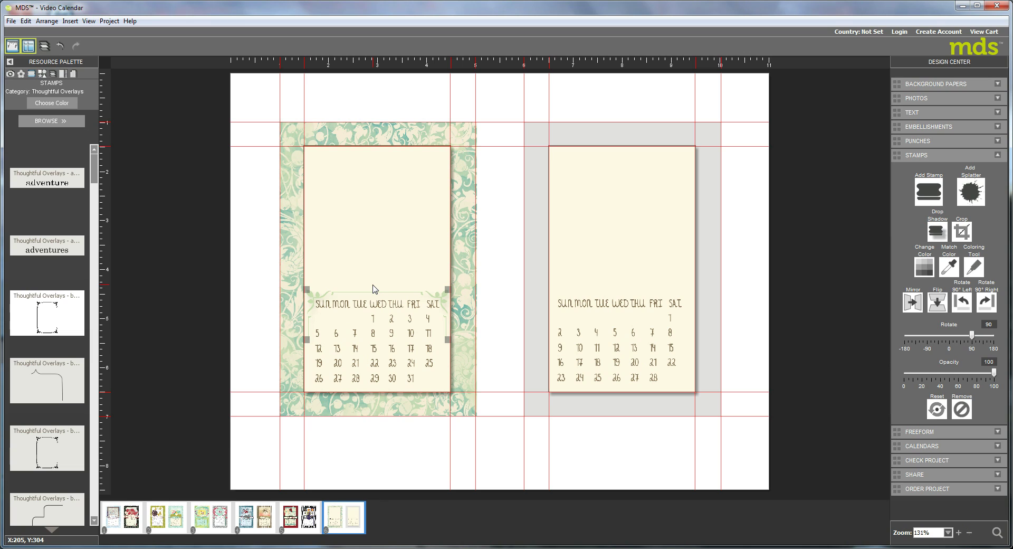
Duplicate the green half-frame stamp and turn the copy upside down using Flip and Mirror.
left_click_drag(373, 288, 380, 295)
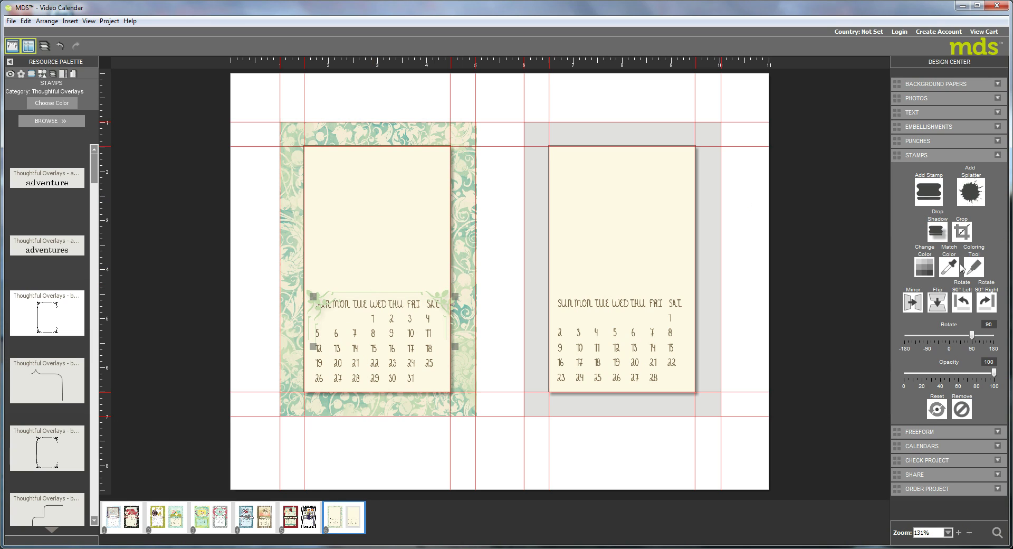
left_click(937, 307)
left_click(913, 306)
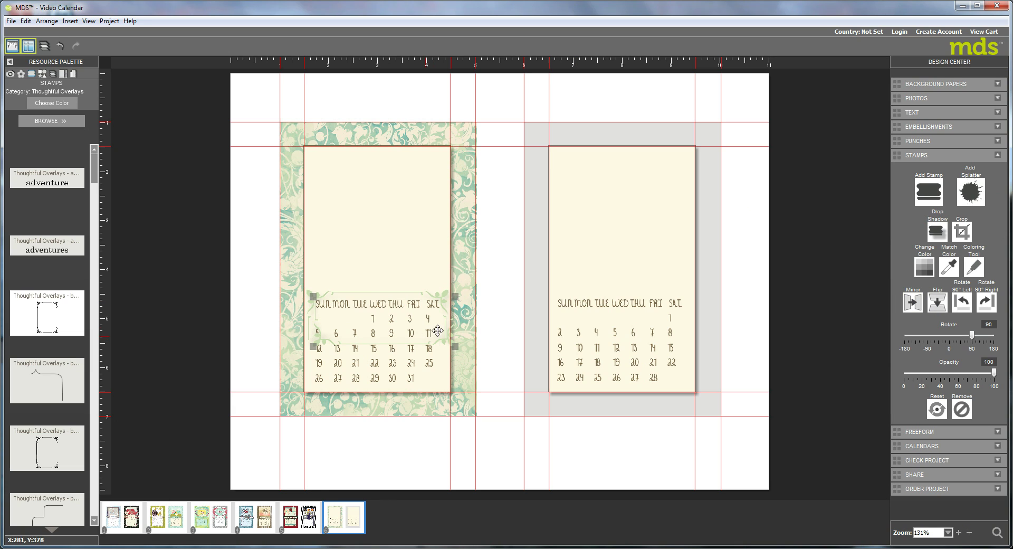
Position the flipped half-frame beneath the original to complete the frame around the January dates, and group the two halves.
left_click_drag(392, 343, 391, 377)
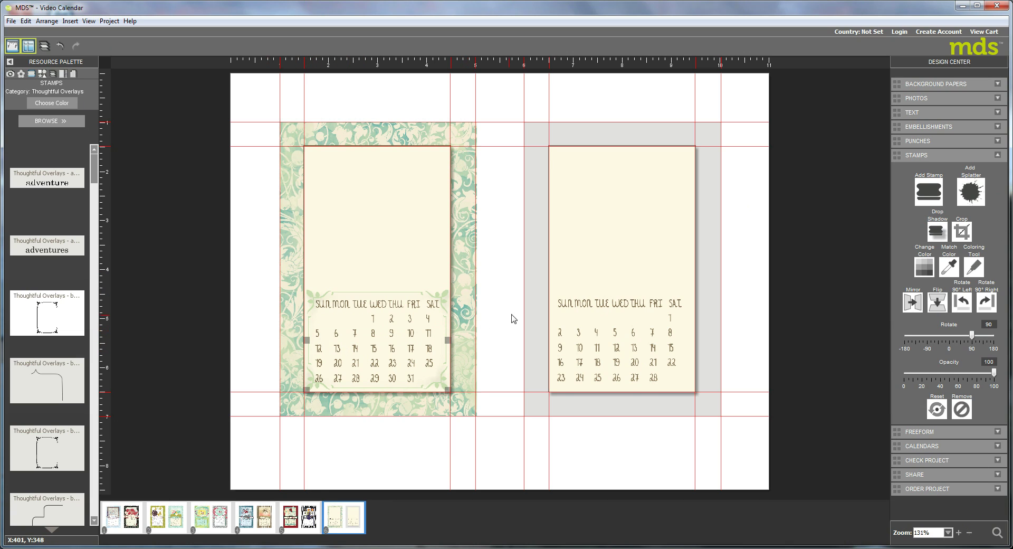
left_click(374, 296)
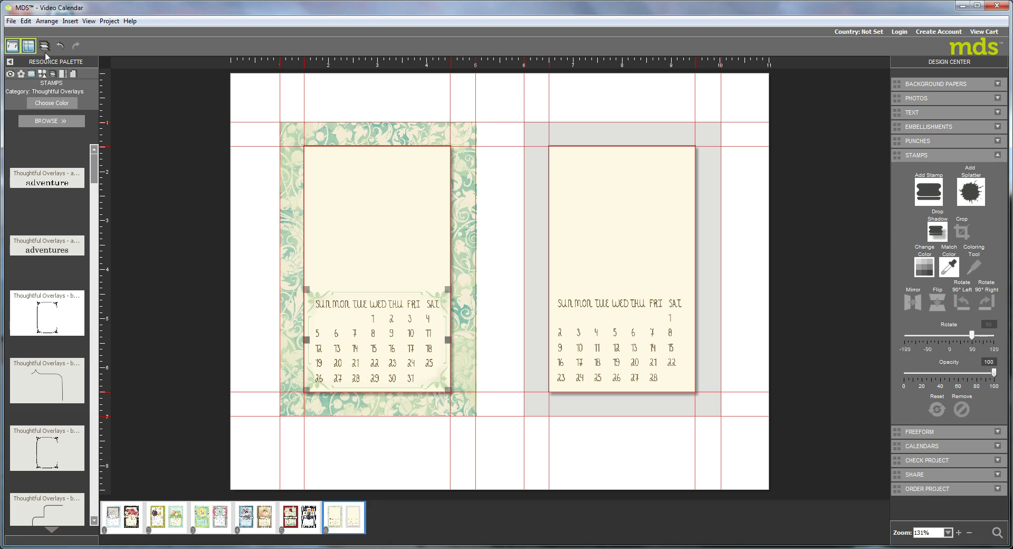
left_click(46, 22)
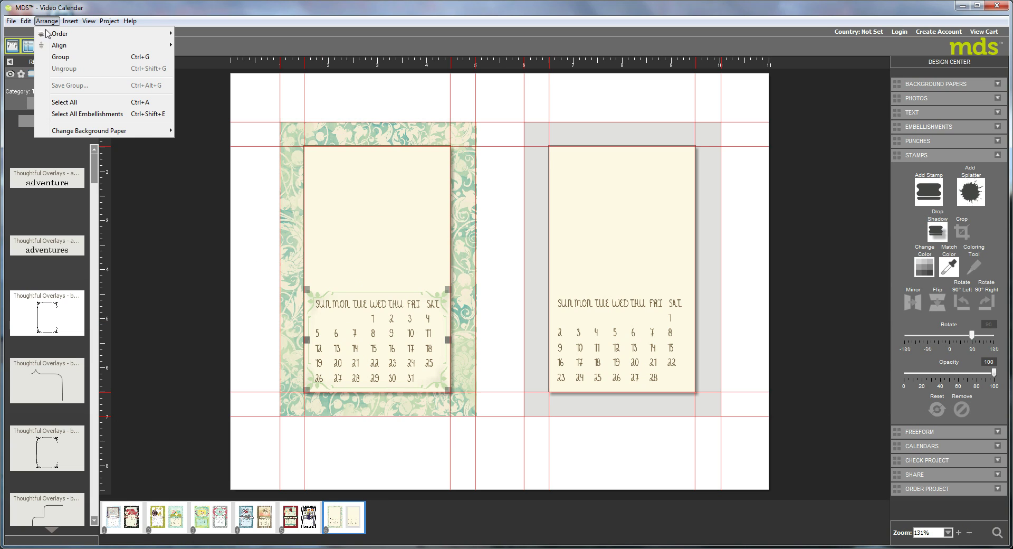
left_click(58, 58)
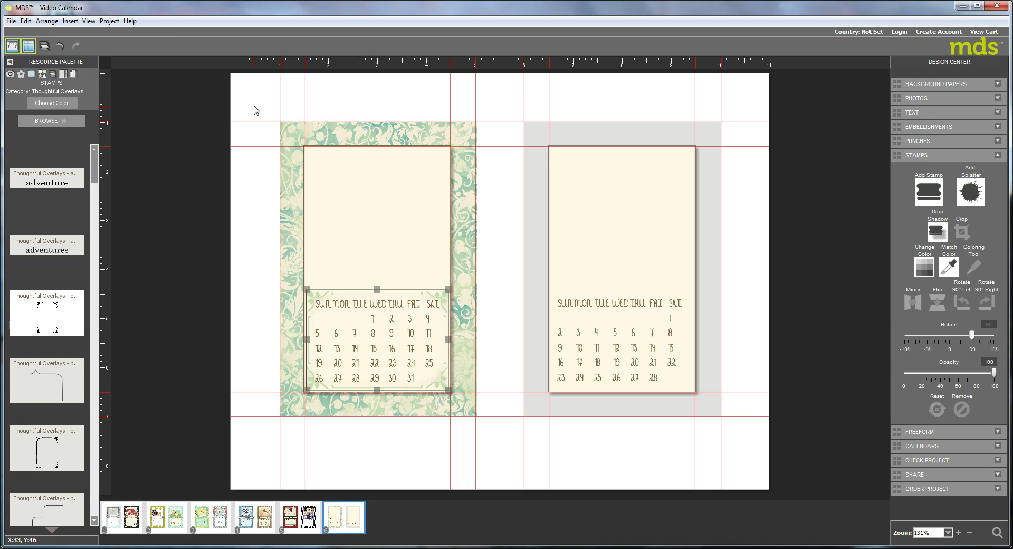
left_click(21, 74)
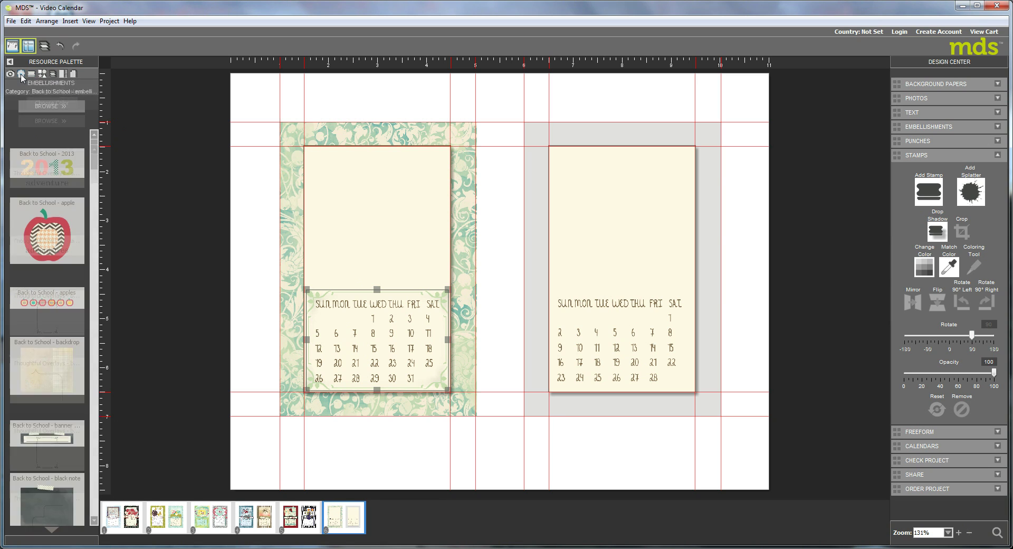
left_click(52, 106)
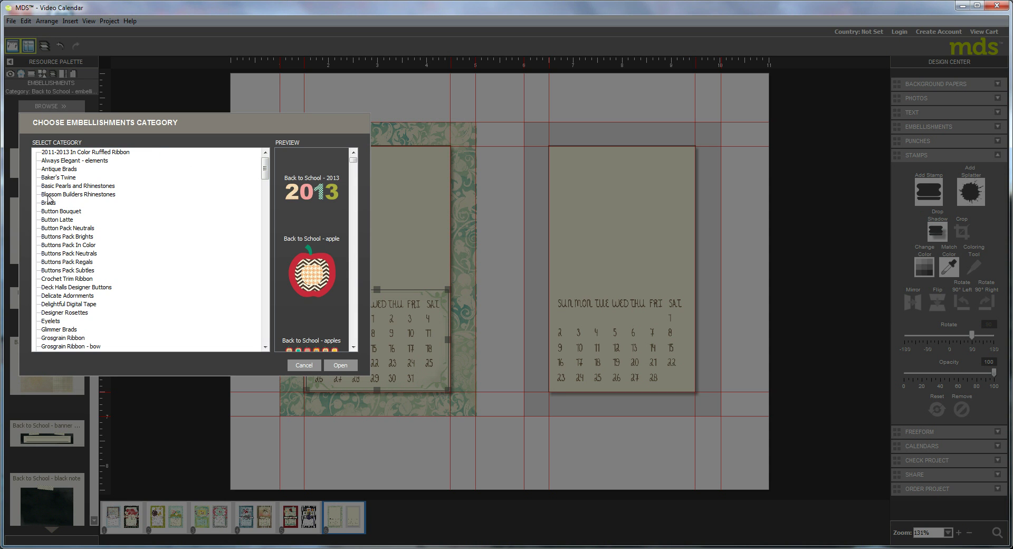
left_click(64, 296)
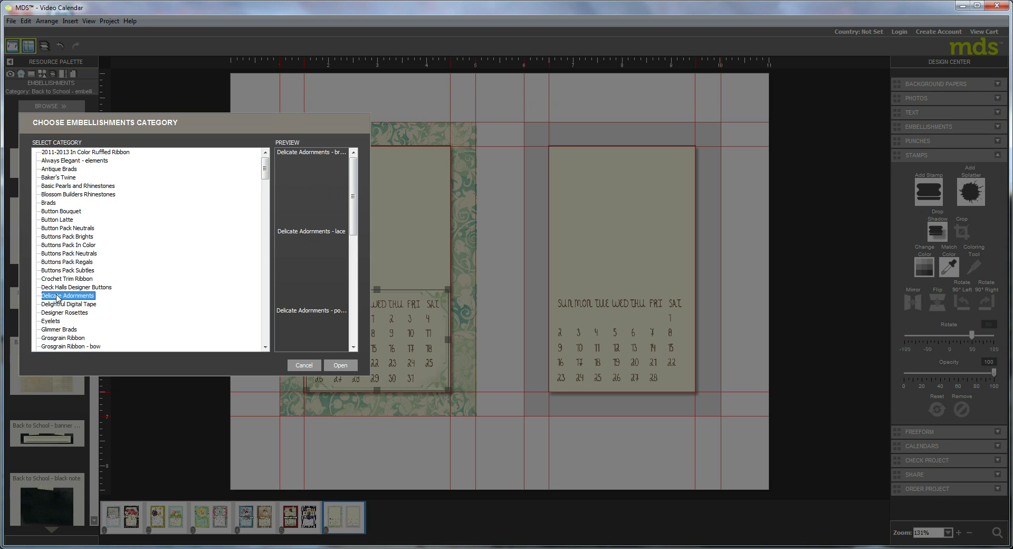
left_click(340, 365)
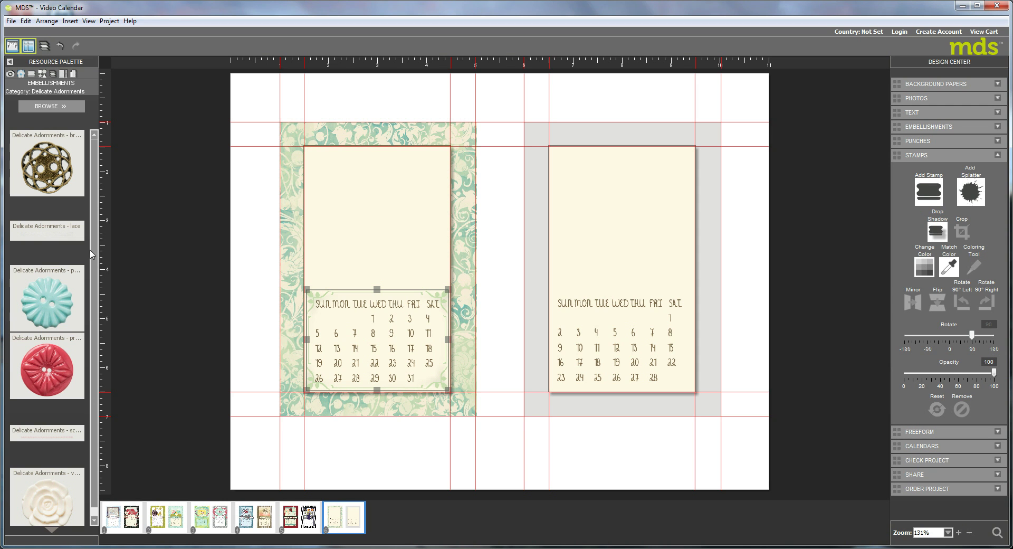
left_click_drag(43, 237, 411, 220)
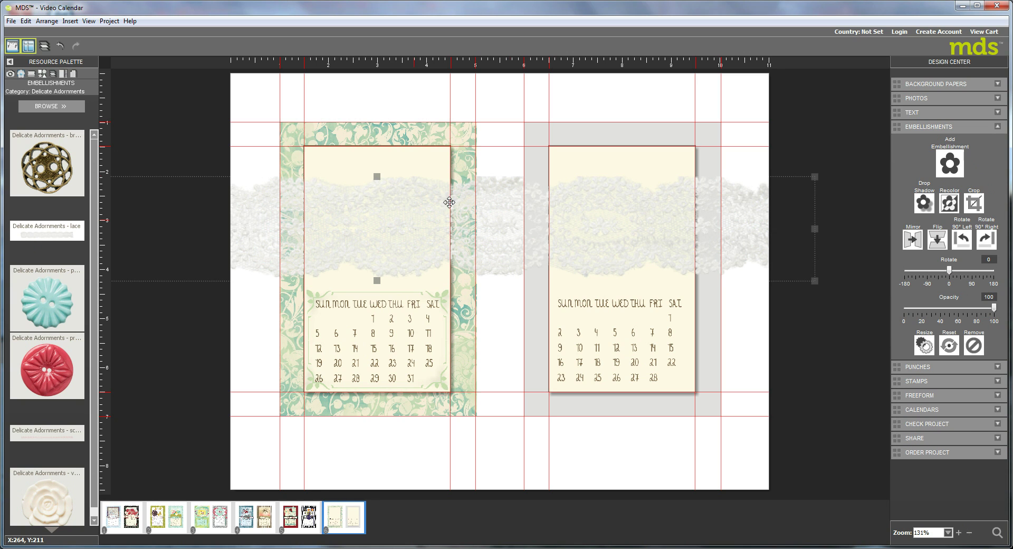
right_click(486, 215)
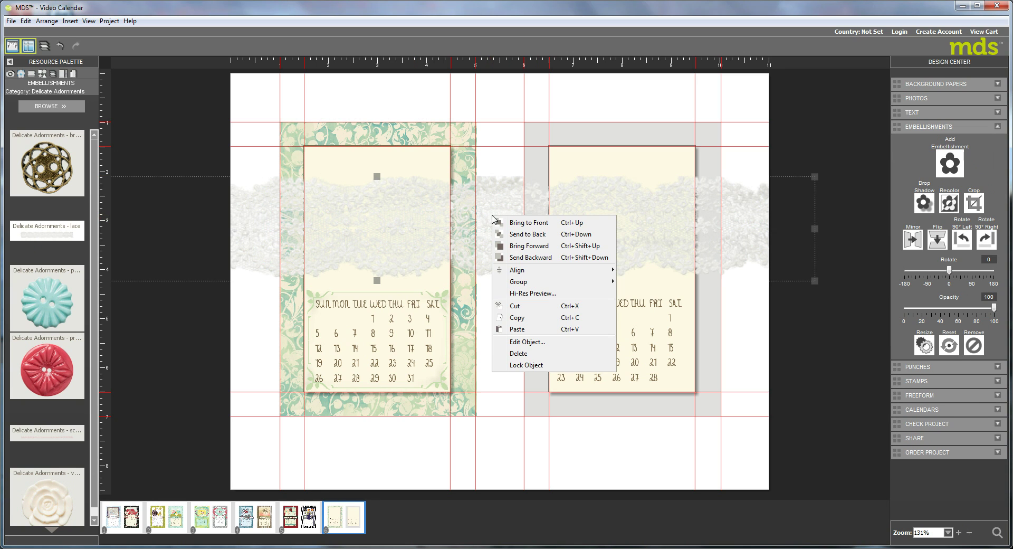
left_click(519, 353)
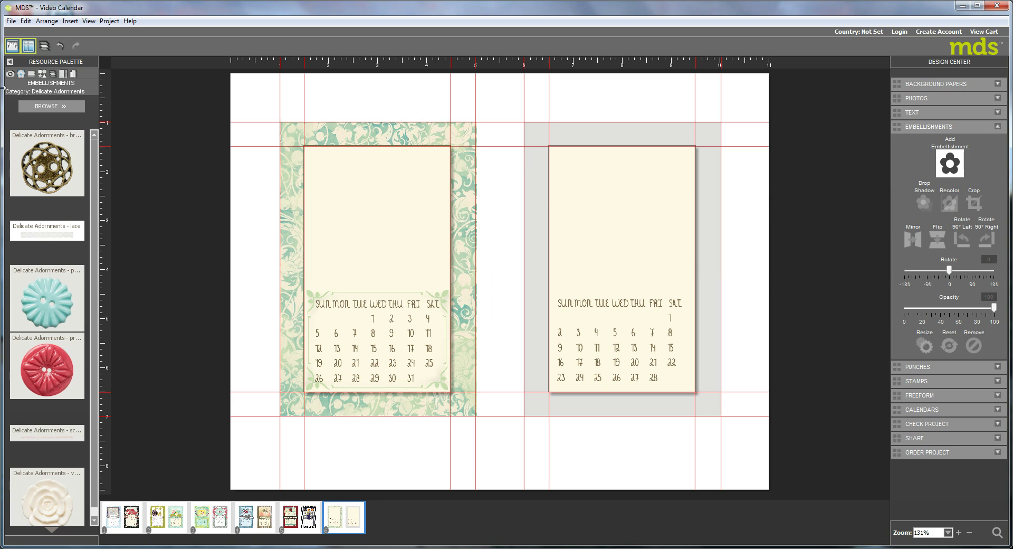
Load the Lovely Romance stamp category into the resource palette.
left_click(31, 73)
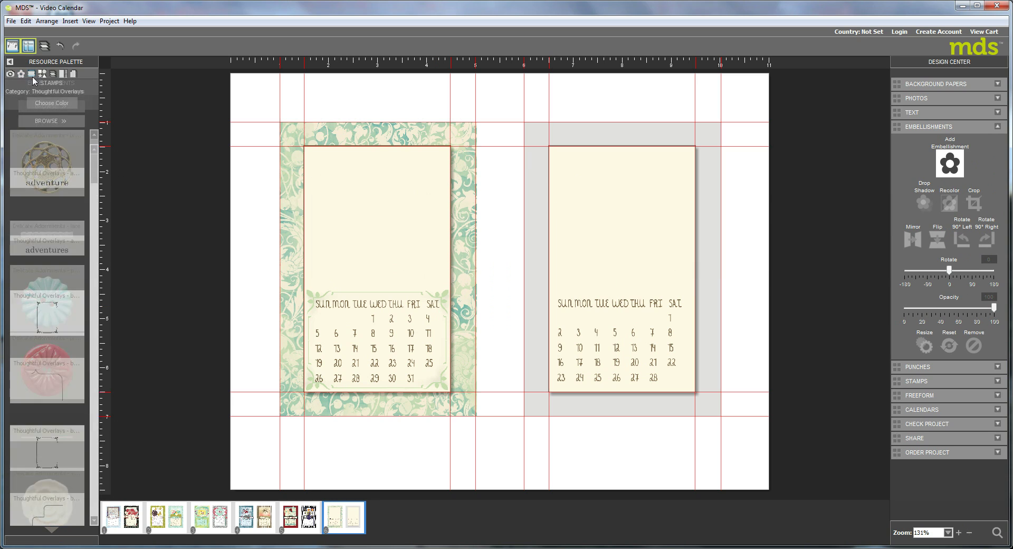
left_click(51, 121)
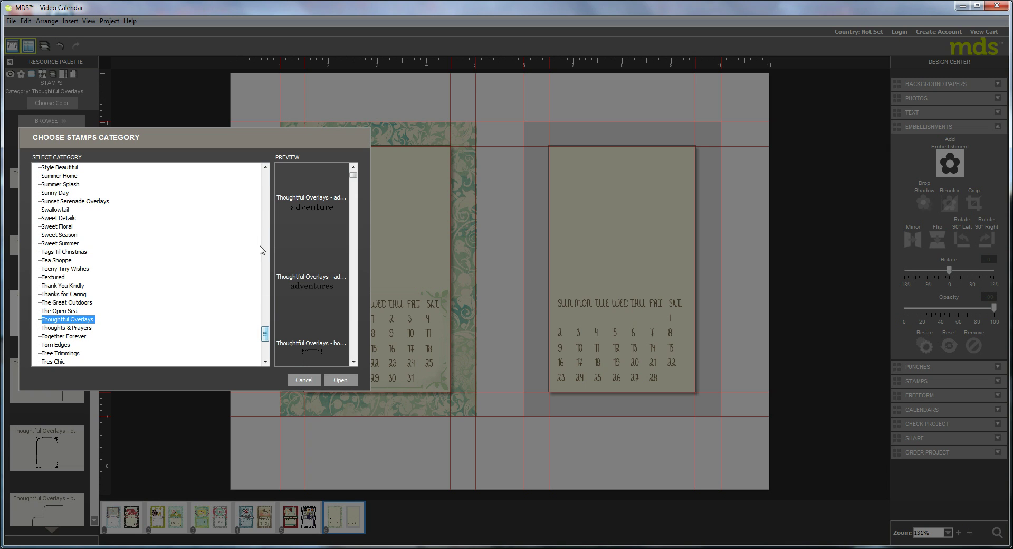
left_click(263, 196)
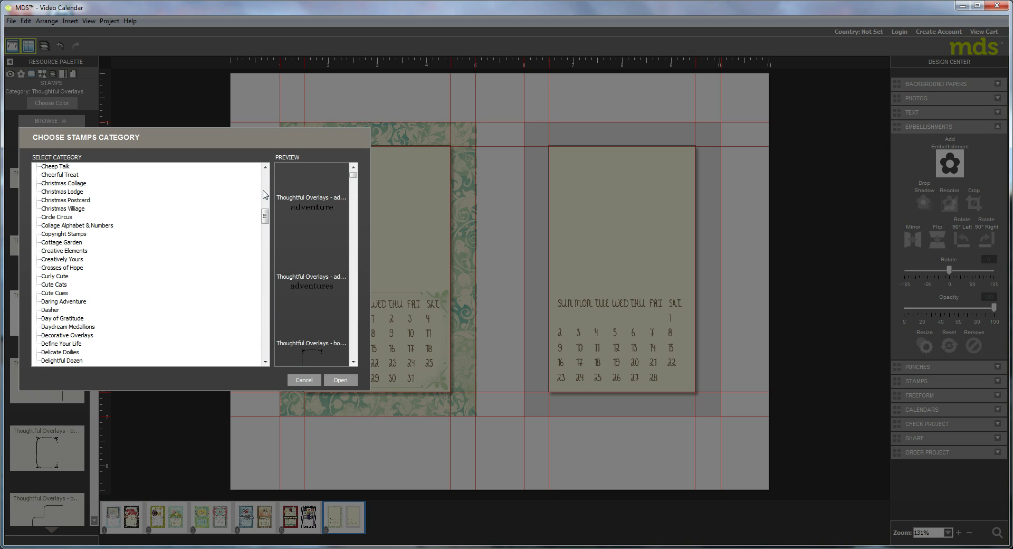
left_click(267, 307)
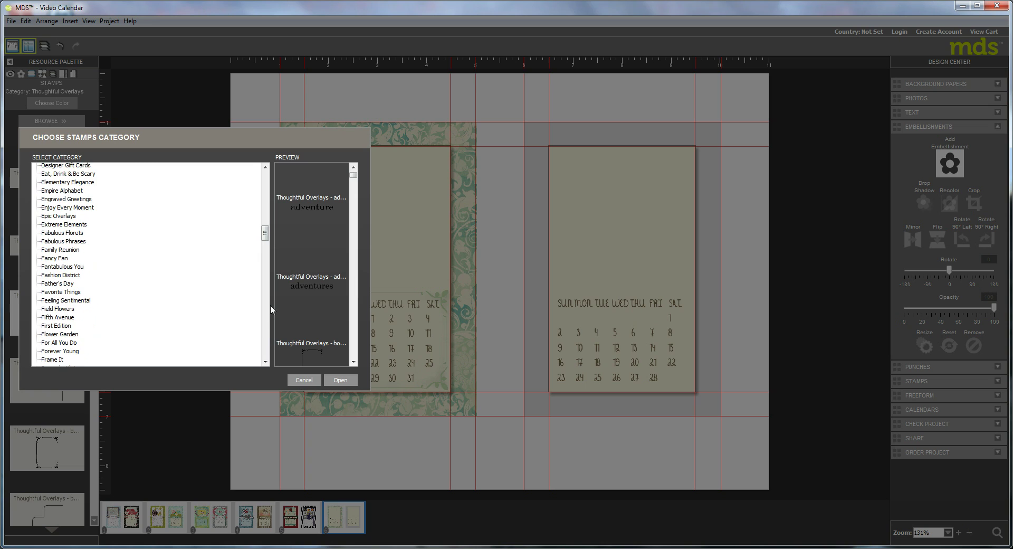
left_click(267, 350)
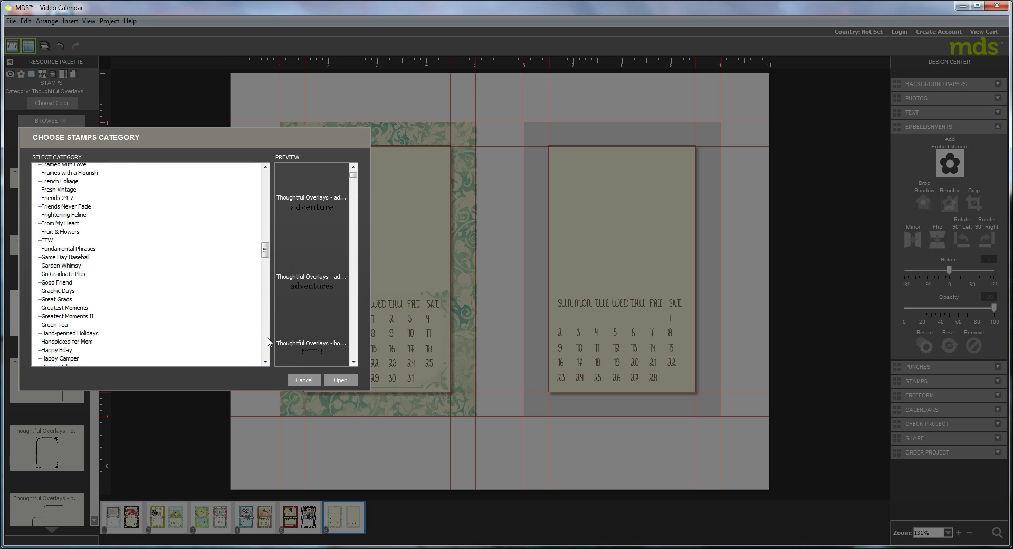
left_click(265, 183)
left_click(266, 180)
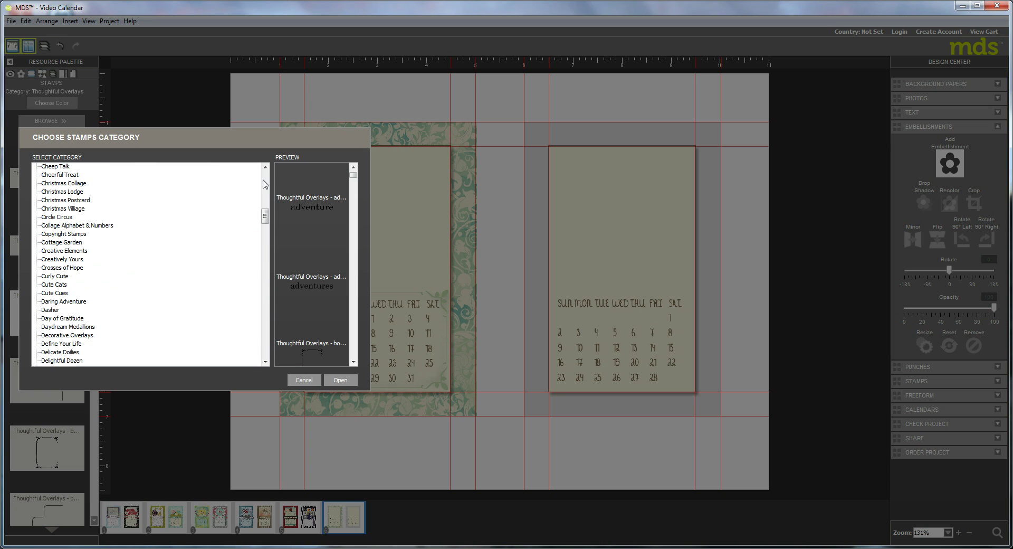
left_click_drag(264, 221, 184, 275)
left_click(183, 276)
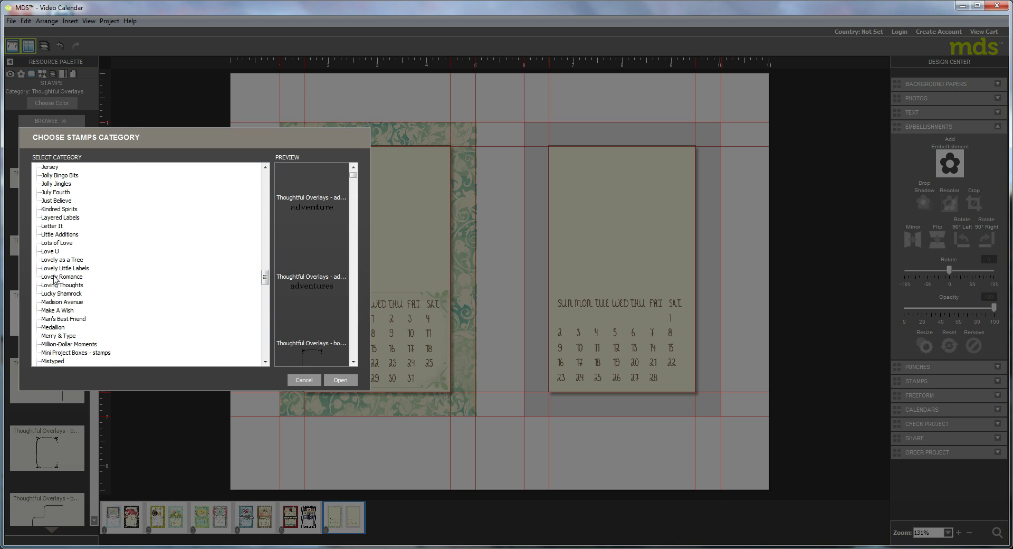
left_click(350, 383)
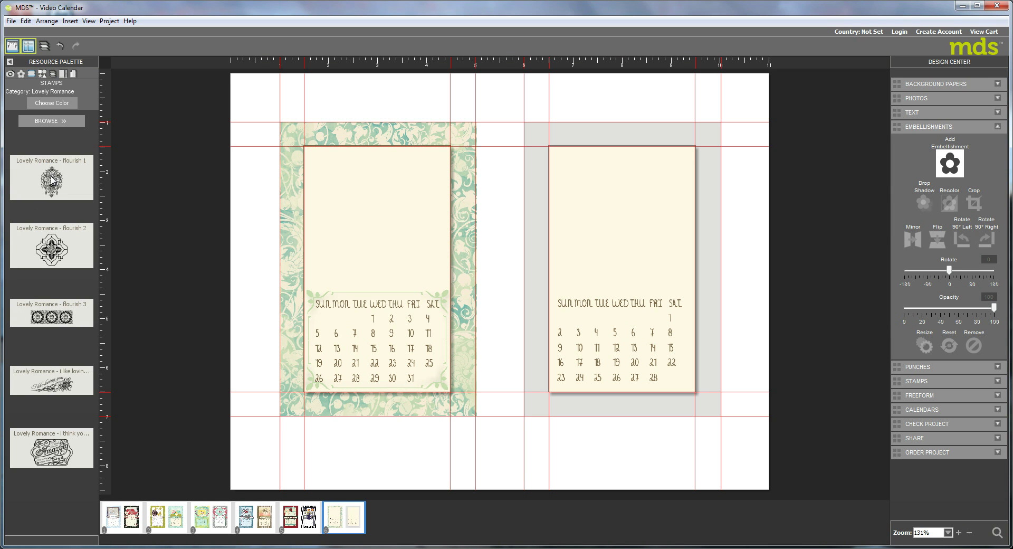
Add the flourish 1 stamp to the upper-left corner of the January panel and place a duplicate beside it.
left_click_drag(51, 180, 336, 177)
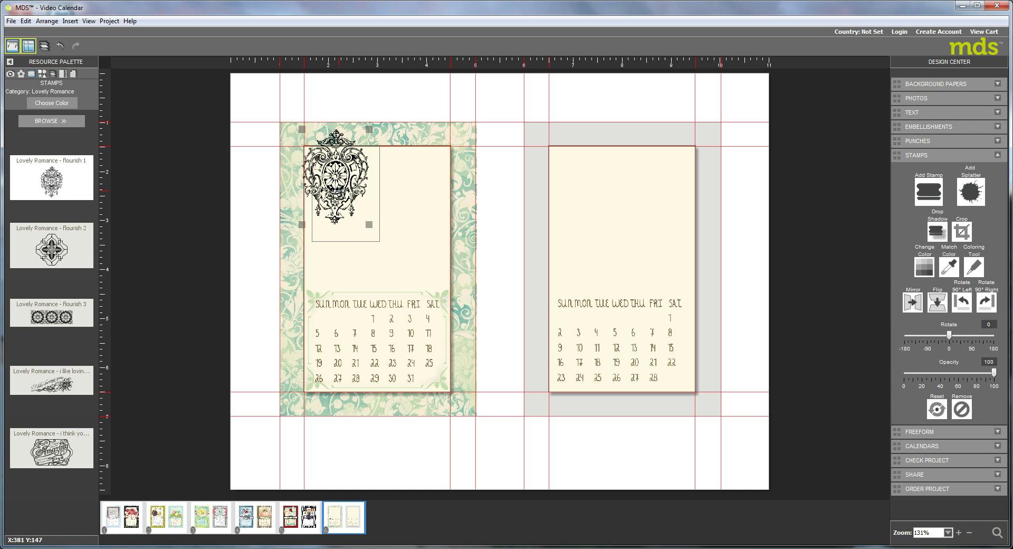
mouse_move(338, 191)
left_mouse_down()
mouse_move(347, 208)
mouse_move(330, 193)
left_mouse_up()
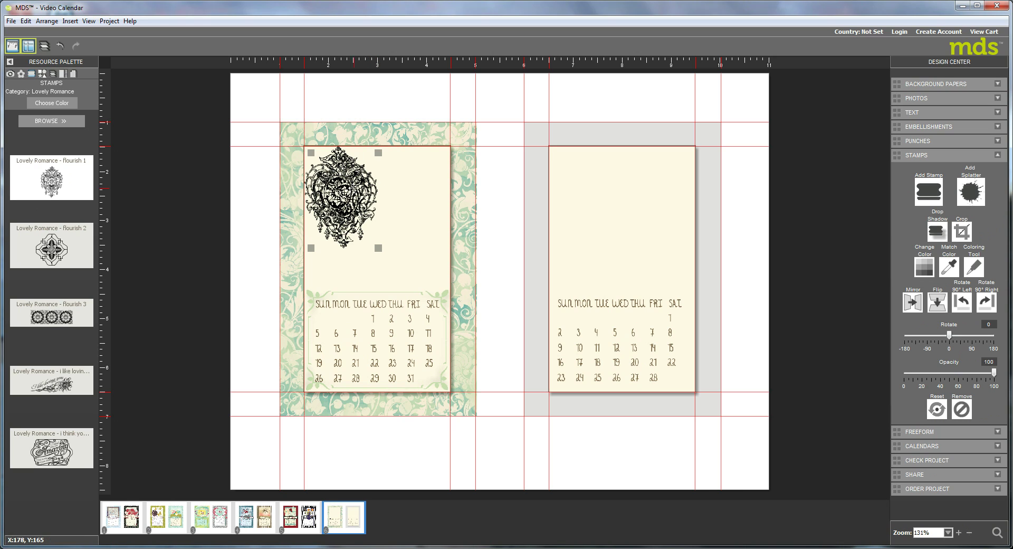
left_click_drag(339, 196, 411, 195)
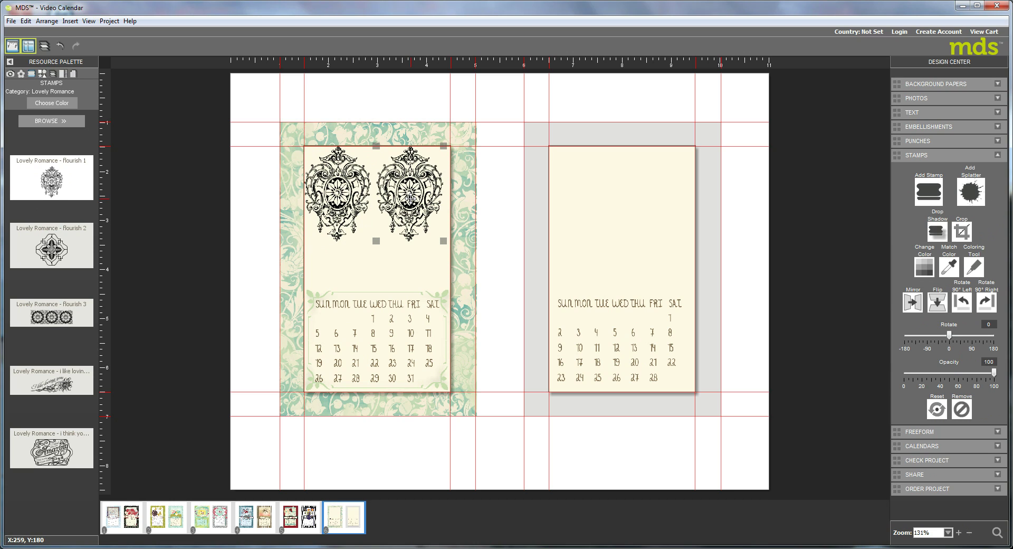
Place two more flourish copies directly beneath the first pair, forming a two-by-two pattern that reaches over the weekday names.
key("ctrl+v")
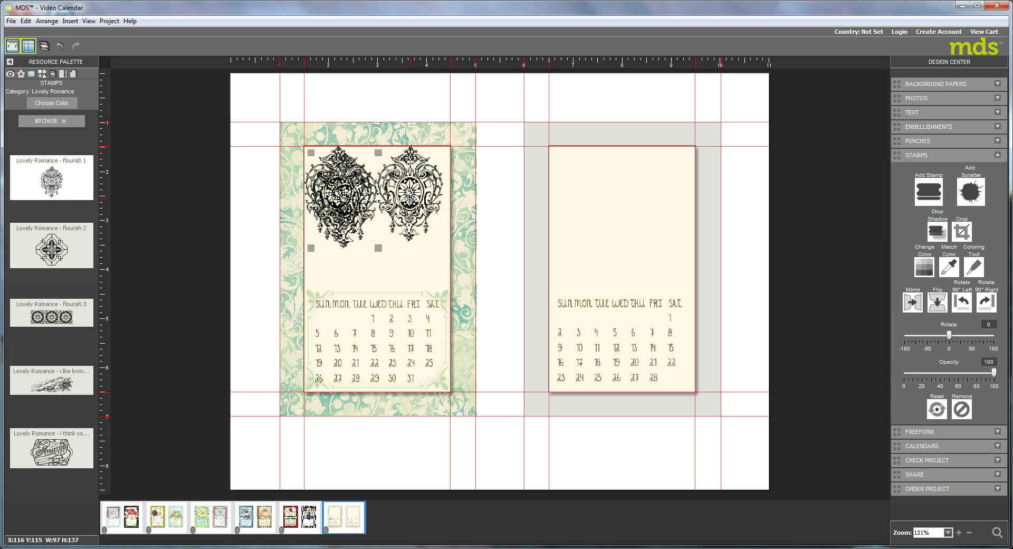
left_click_drag(336, 195, 401, 282)
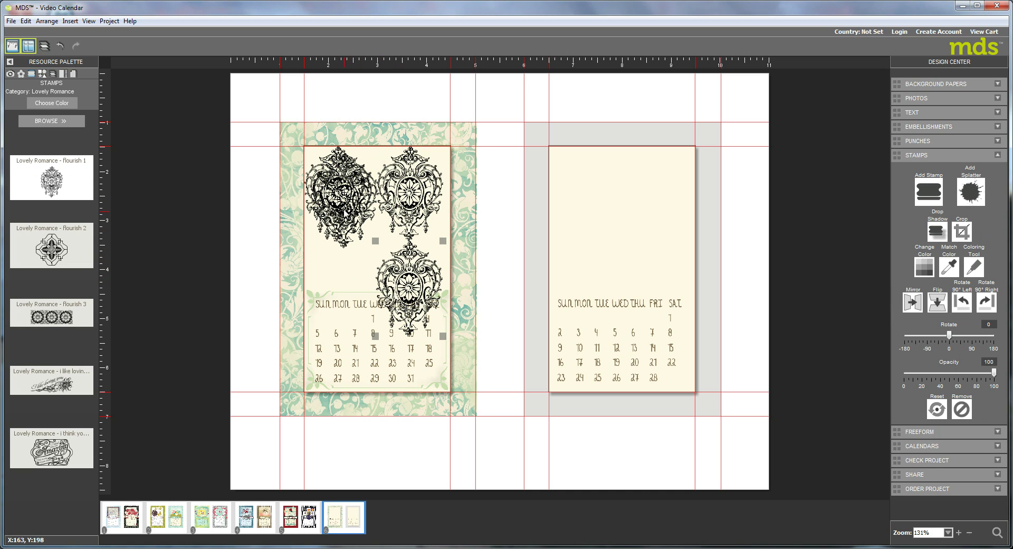
left_click_drag(341, 201, 397, 274)
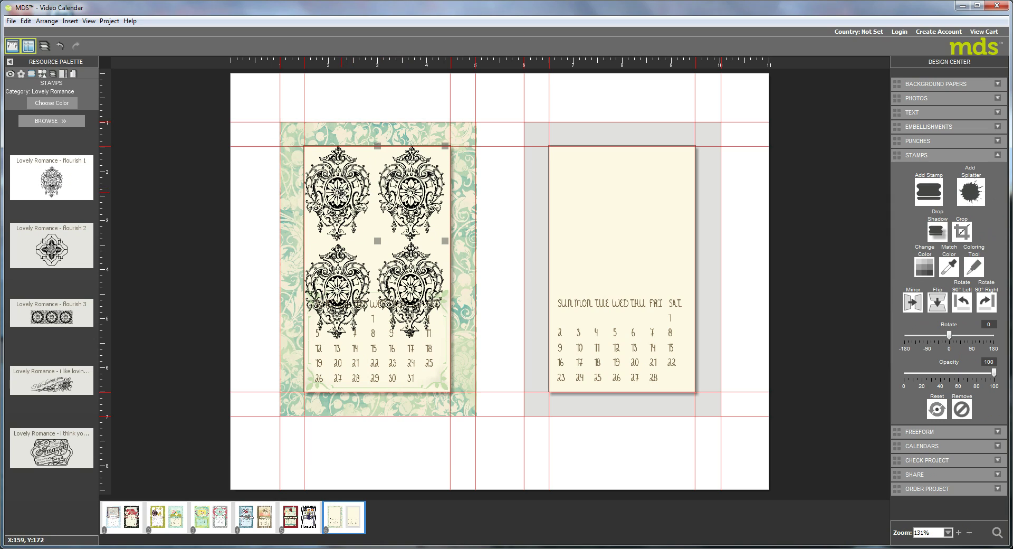
Select all four flourish stamps together and recolor them with the pale cream from the Stampin' Up! palette.
left_click(337, 192)
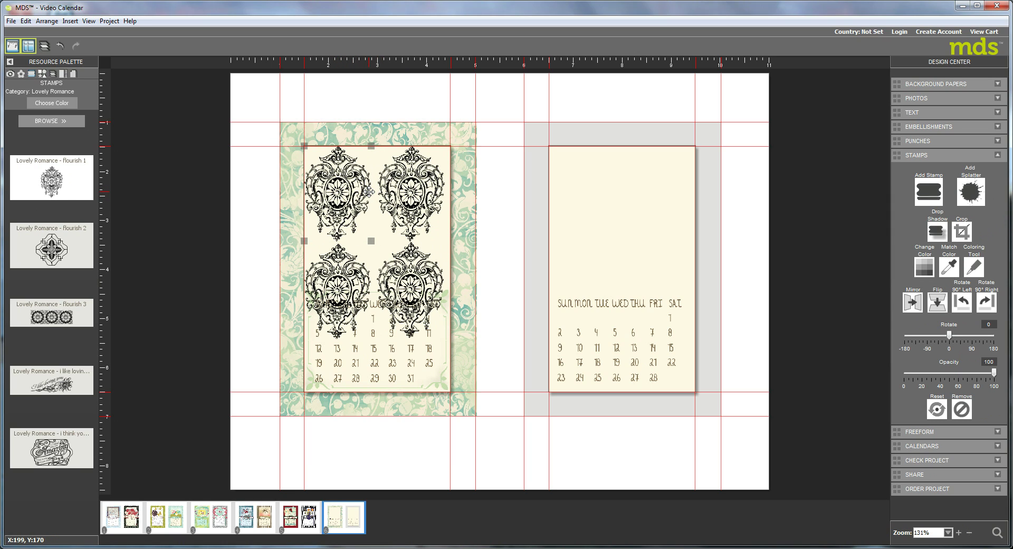
left_click(415, 189, "shift")
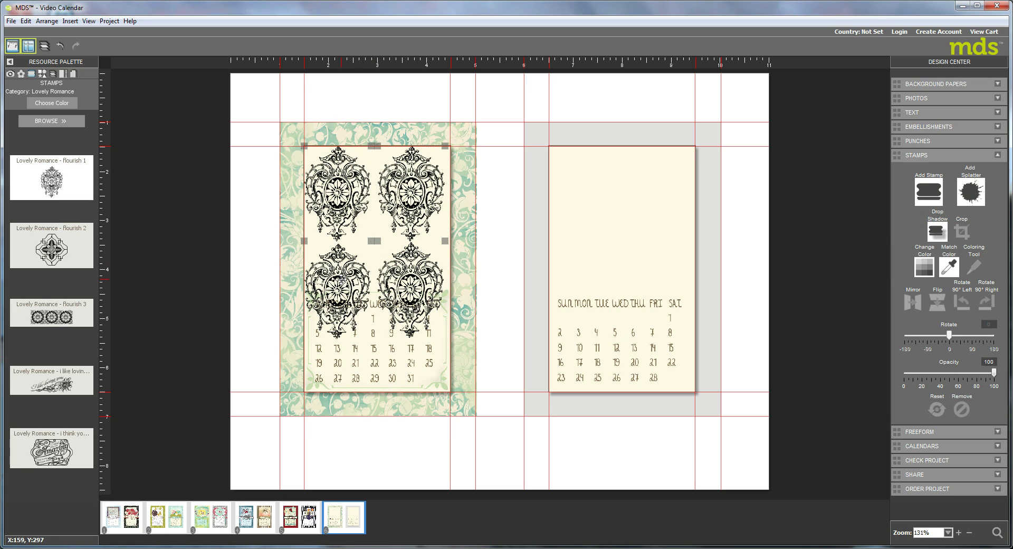
left_click(404, 270, "shift")
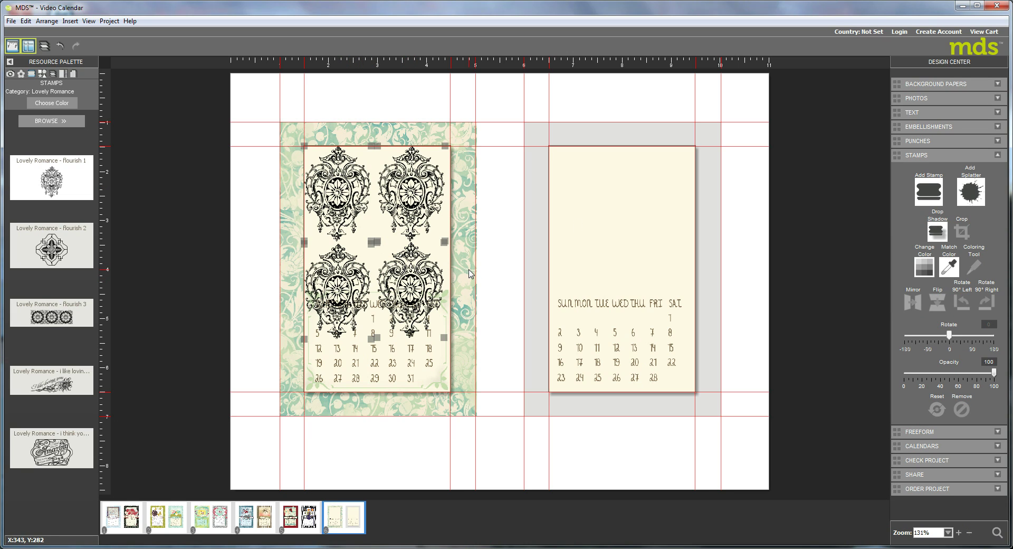
left_click(917, 260)
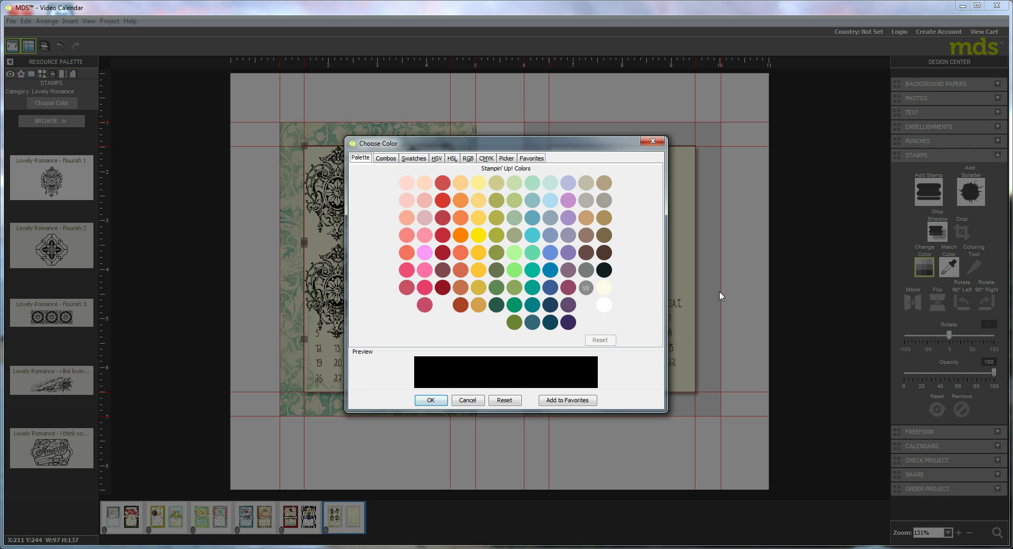
left_click(604, 289)
left_click(430, 400)
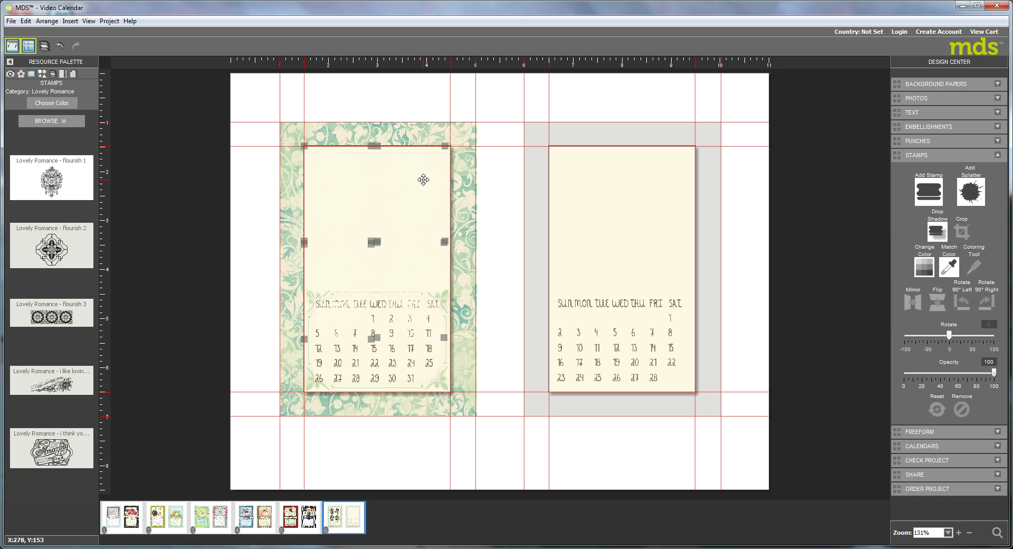
Apply a Soft Suede drop shadow to the four flourishes, with the shadow opacity raised moderately.
left_click(935, 230)
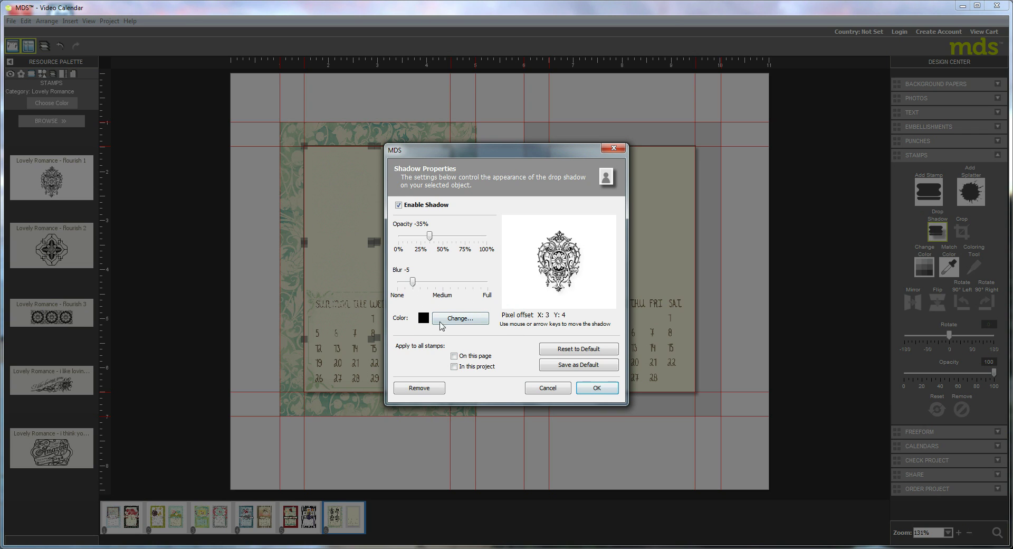
left_click(467, 319)
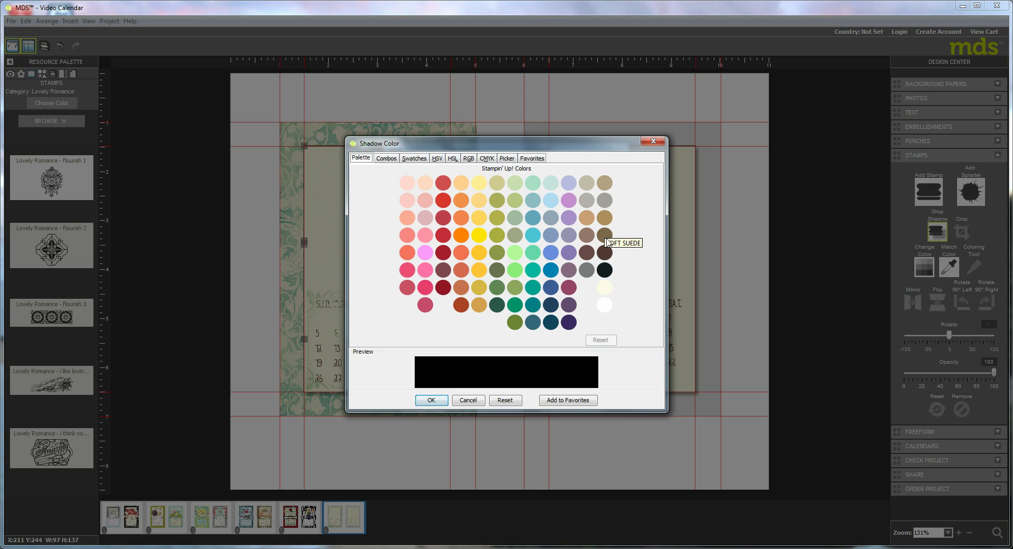
left_click(605, 235)
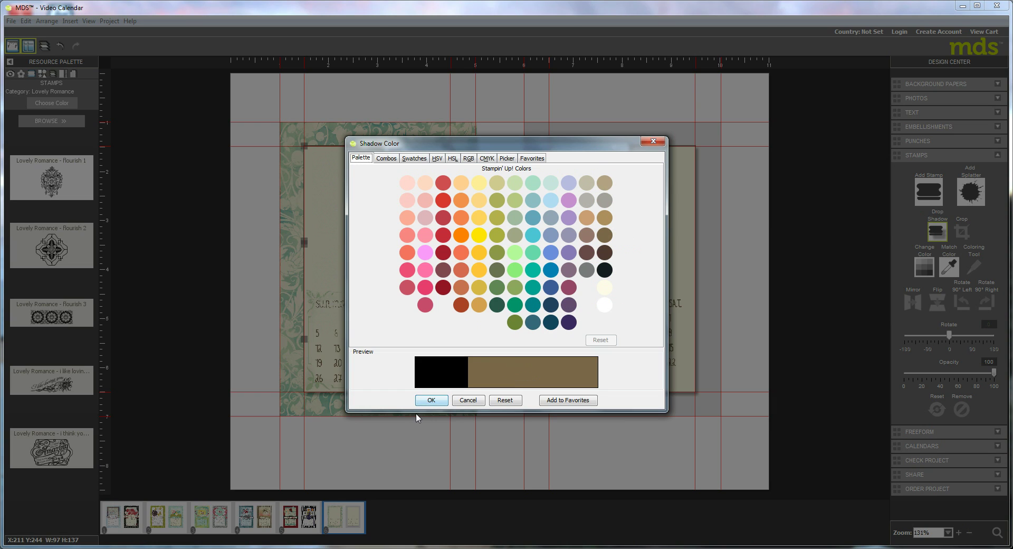
left_click(430, 400)
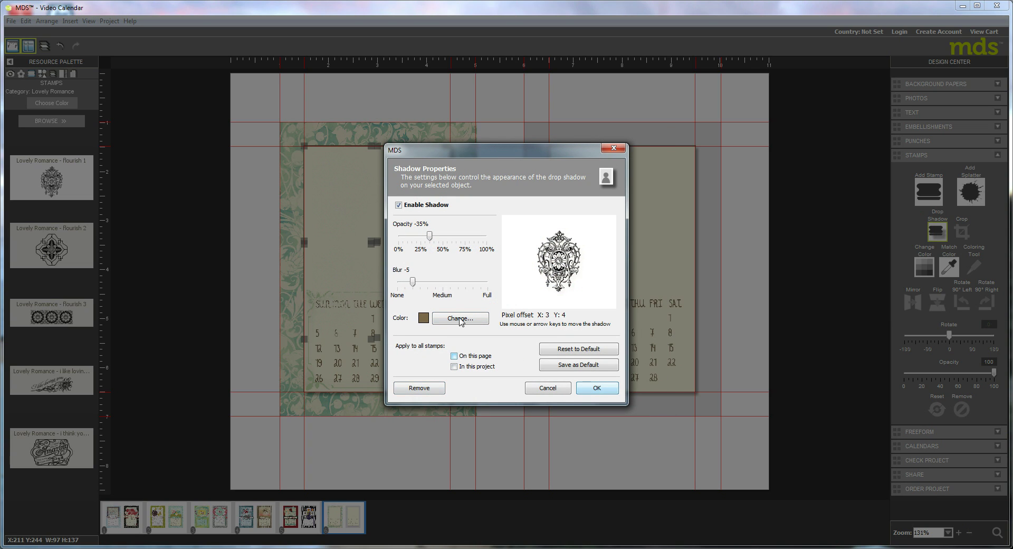
left_click_drag(430, 239, 443, 240)
left_click(598, 389)
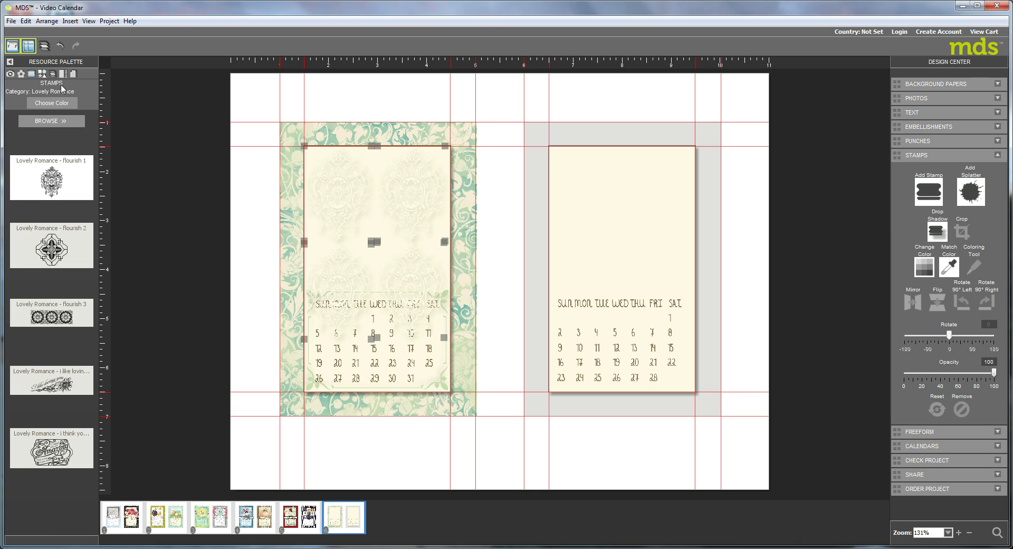
Group the four flourish stamps and move the group below both calendars in the layer order, directly above the Very Vanilla panel.
left_click(47, 21)
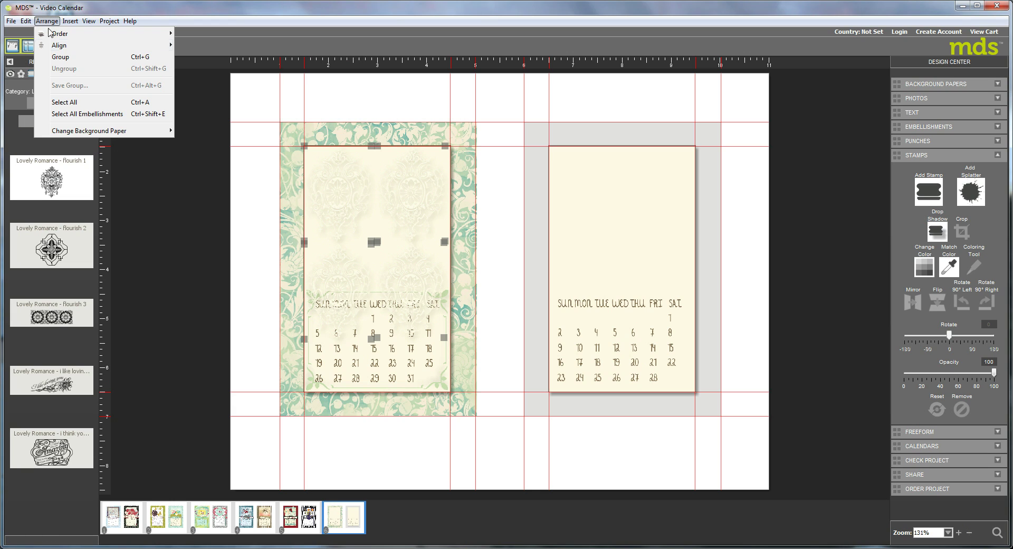
left_click(58, 57)
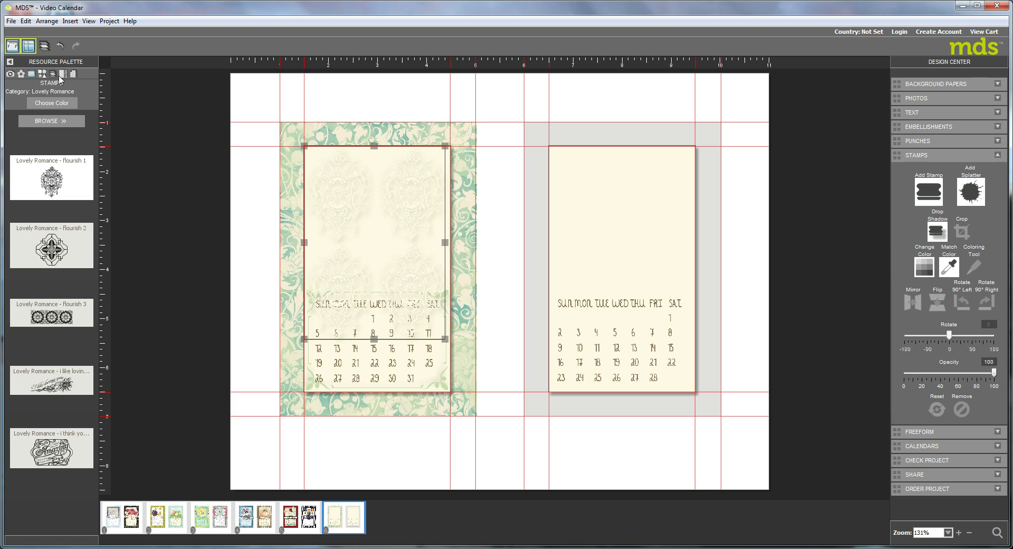
left_click(53, 74)
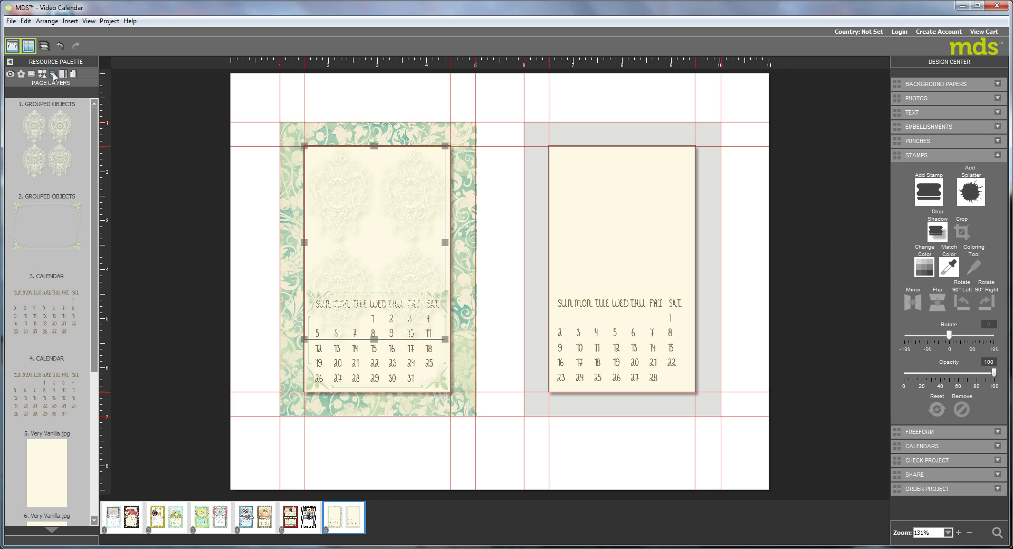
left_click_drag(44, 154, 73, 398)
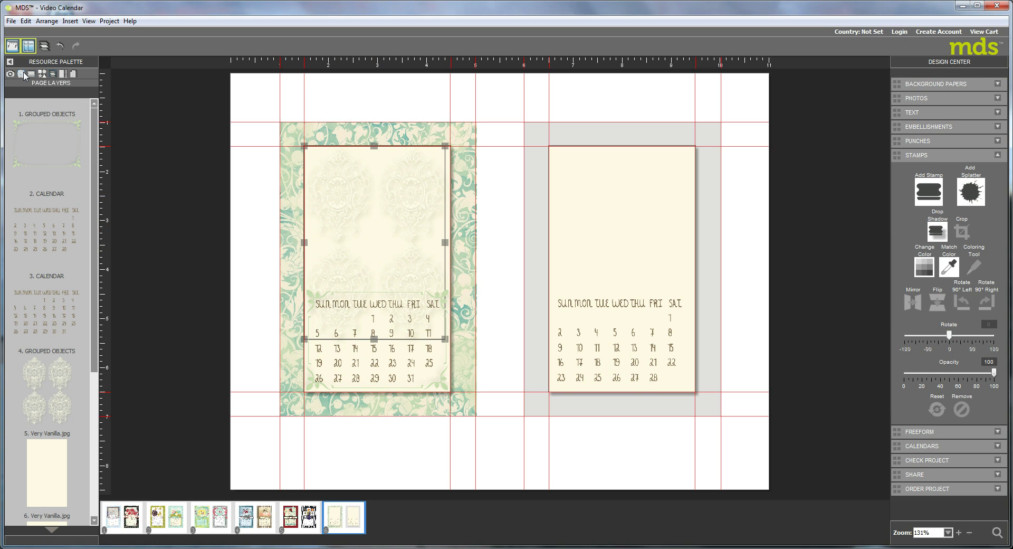
Add the Delicate Adornments lace across the upper half of the January page and shrink it to a narrower band.
left_click(21, 74)
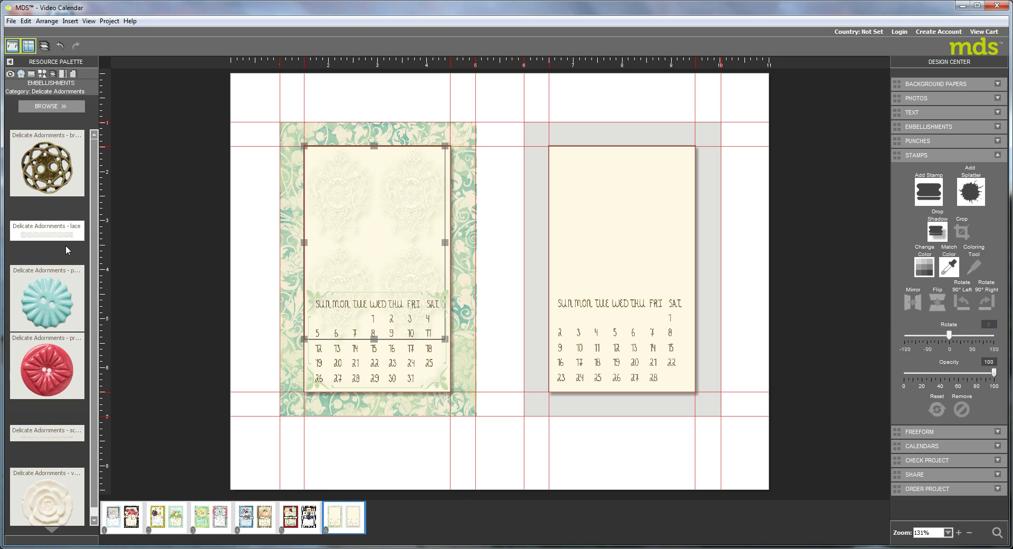
left_click_drag(47, 237, 397, 240)
left_click_drag(600, 241, 600, 230)
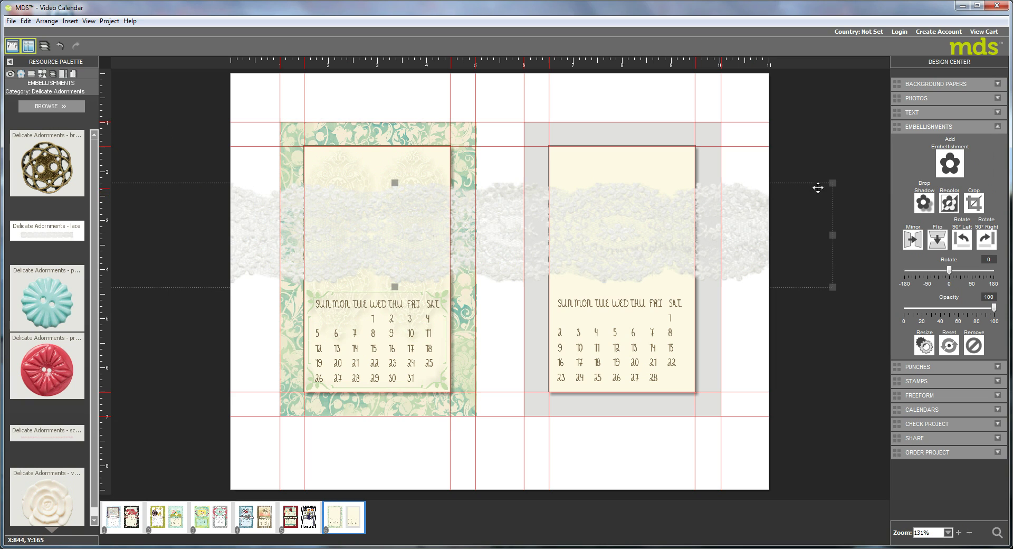
left_click_drag(833, 183, 559, 253)
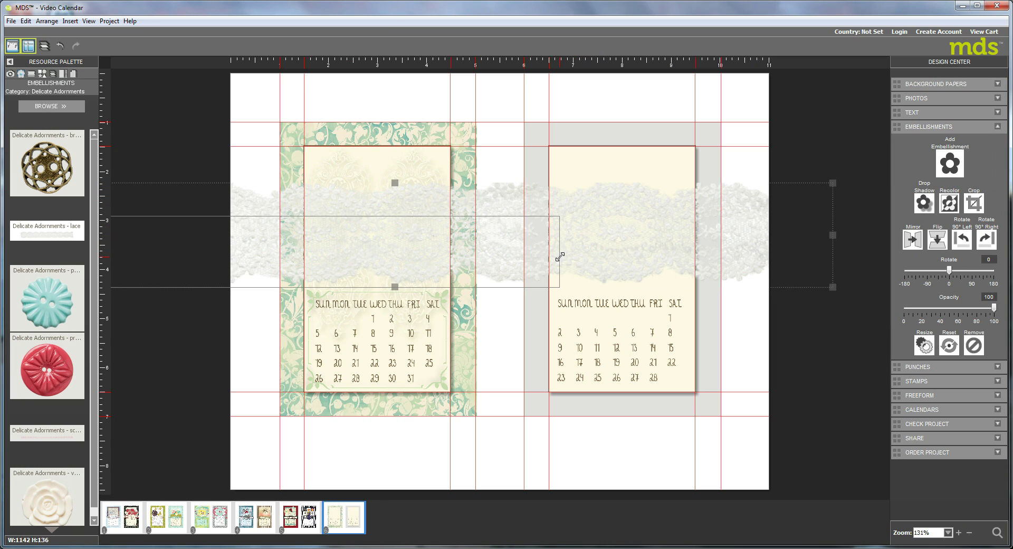
left_click_drag(455, 249, 467, 231)
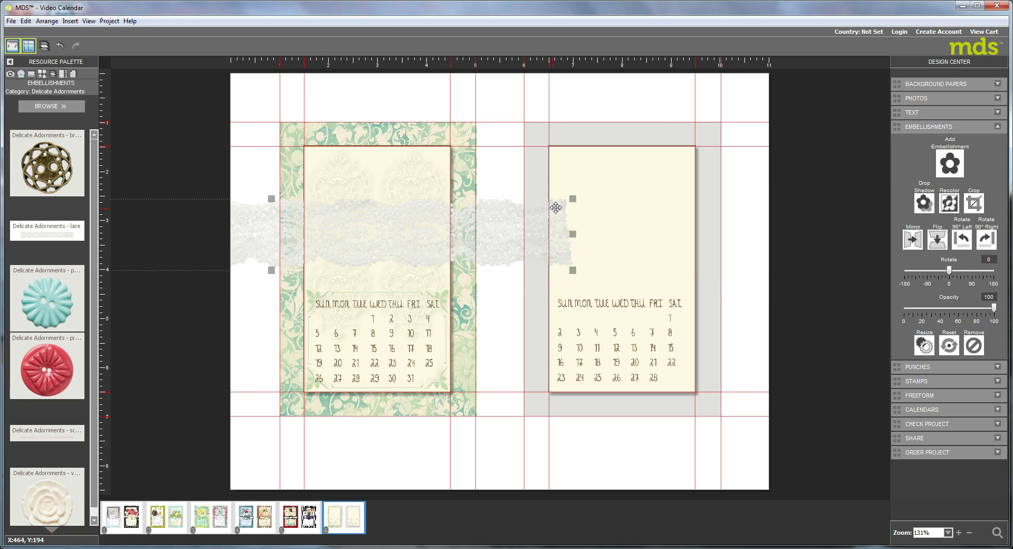
left_click_drag(572, 200, 489, 226)
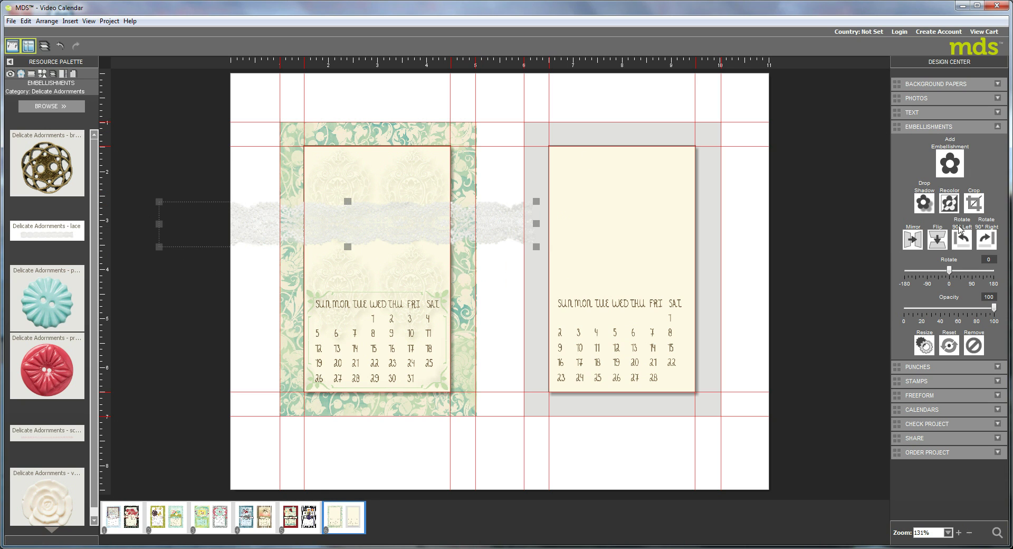
Crop the lace to its middle section, keeping slightly under half the length and its full height.
left_click(973, 203)
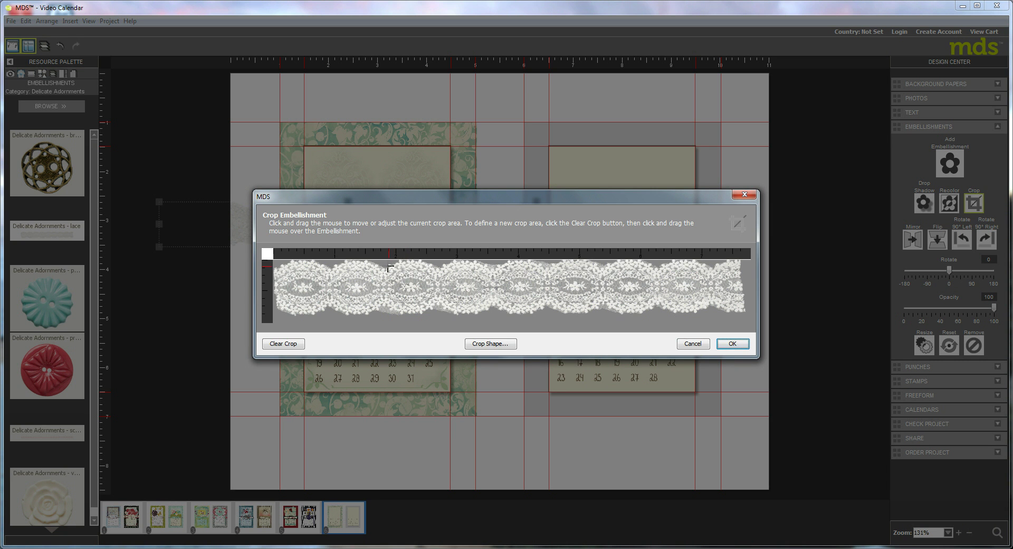
left_click_drag(387, 263, 596, 314)
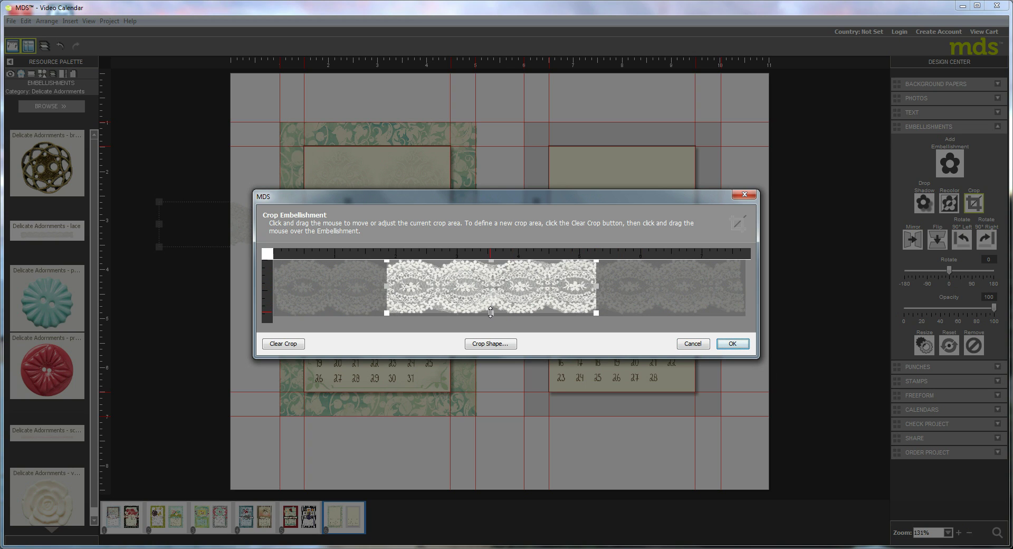
left_click_drag(490, 314, 494, 336)
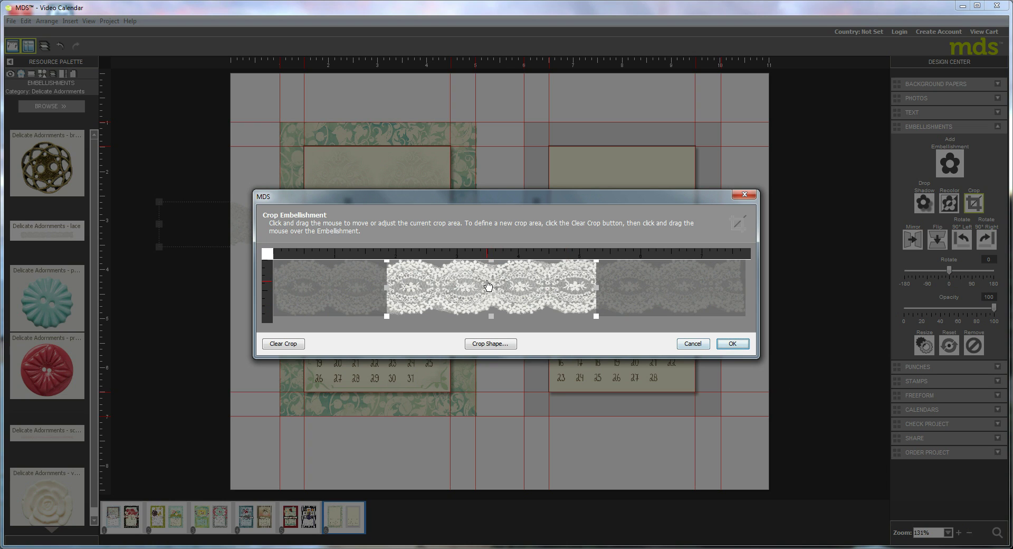
left_click_drag(487, 284, 518, 281)
left_click_drag(595, 288, 602, 288)
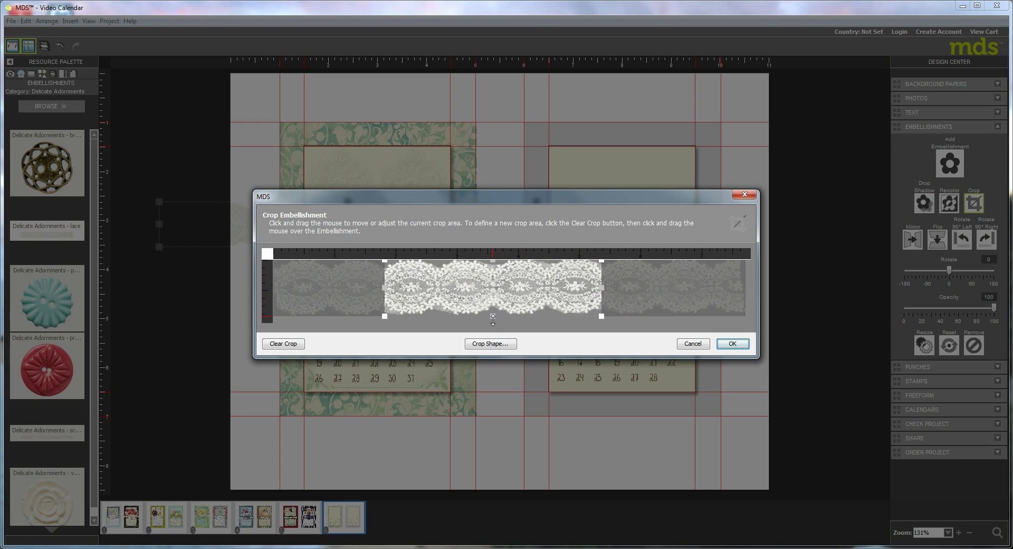
left_click(733, 343)
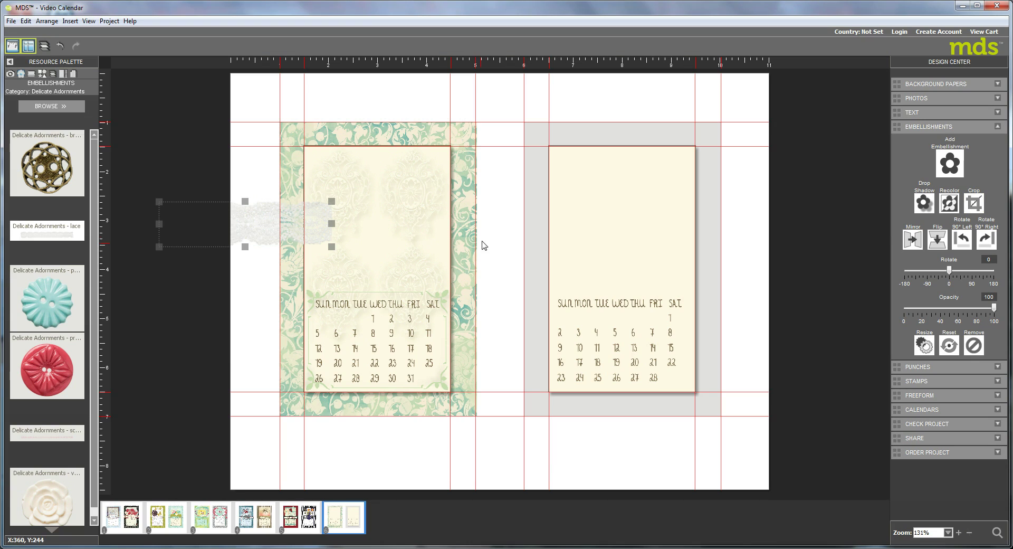
Fit the cropped lace across the January page's full width and apply a black drop shadow with 35% opacity and blur 5.
left_click_drag(357, 222, 467, 199)
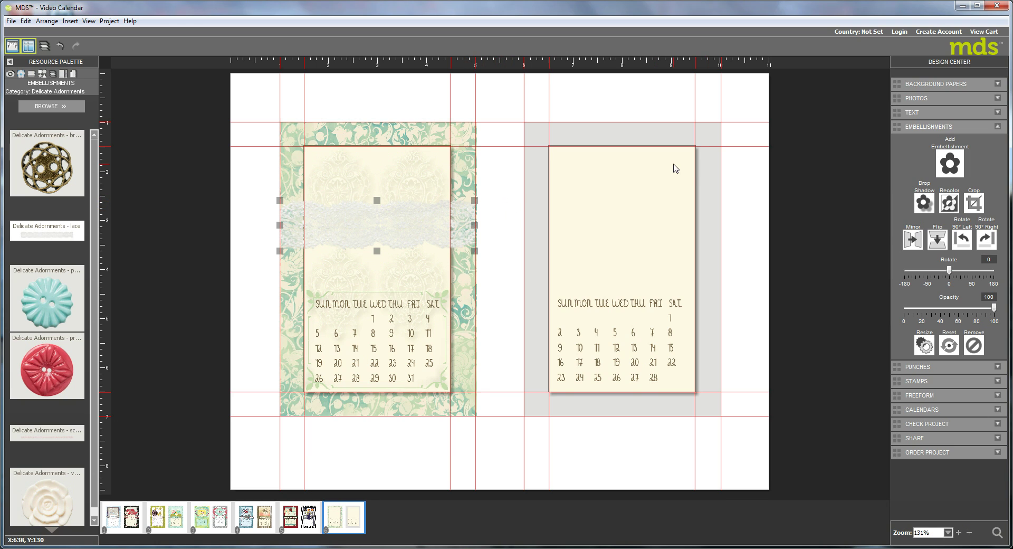
left_click(924, 199)
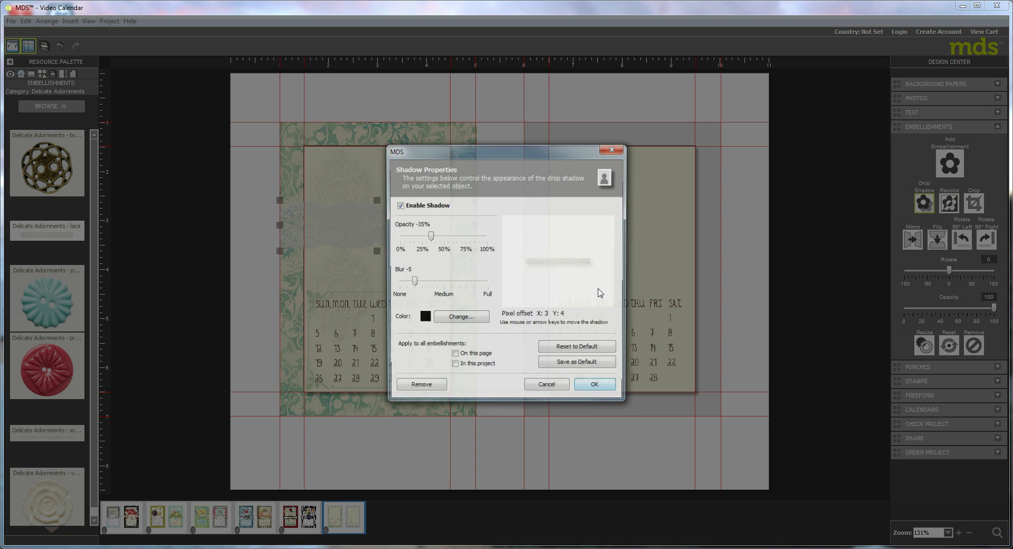
left_click(593, 387)
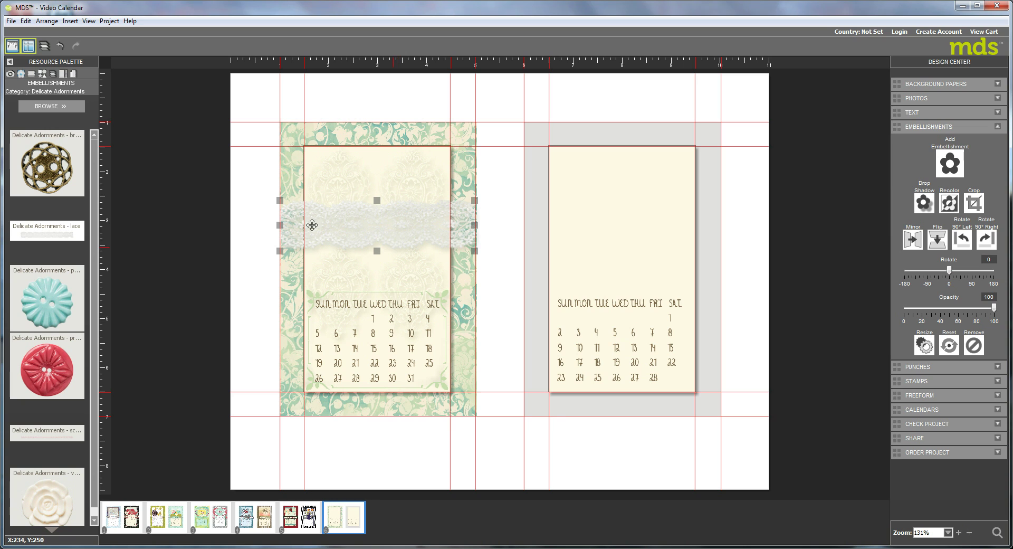
Add the Decorative Label Punch from the Labels & Tags category and center it over the lace band on the January page.
left_click(40, 74)
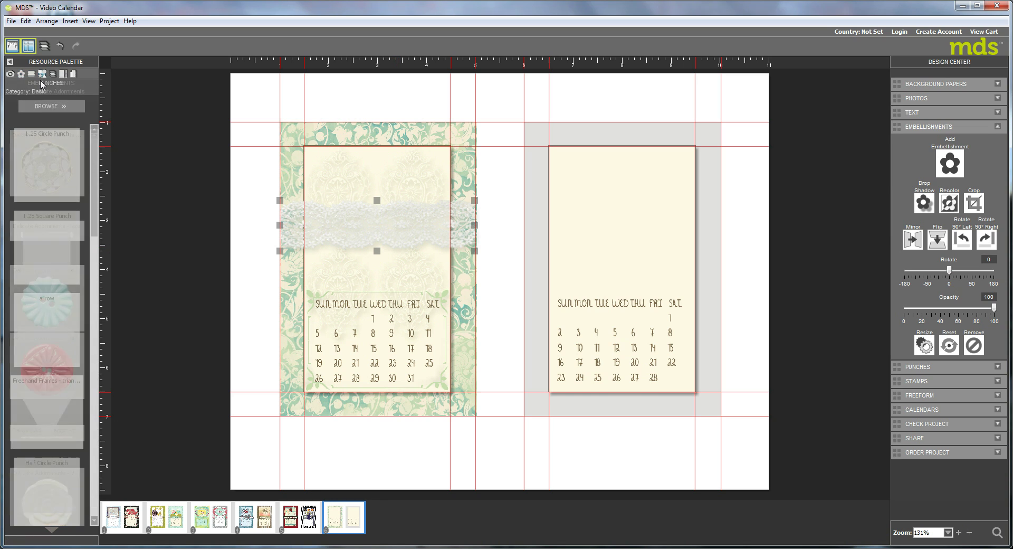
left_click(52, 107)
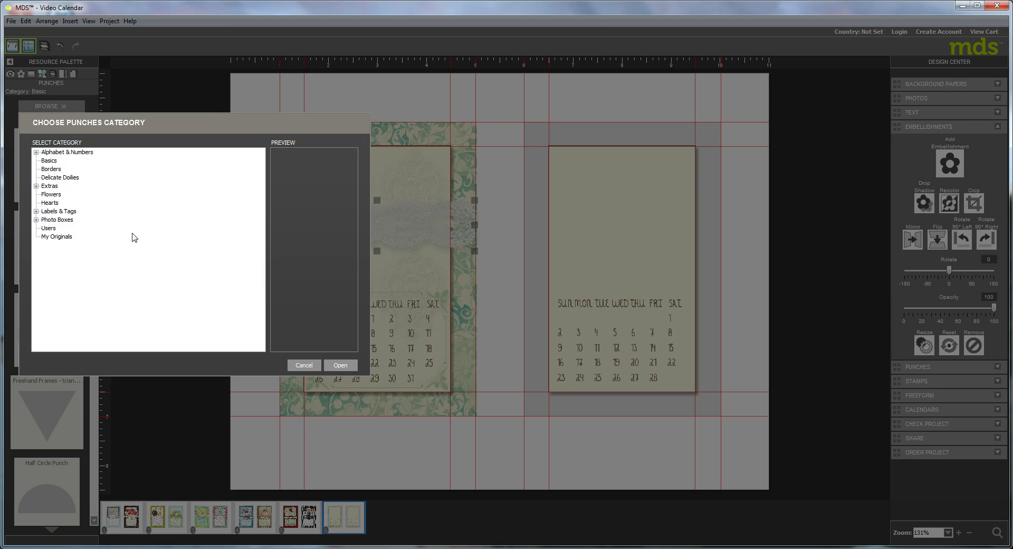
left_click(37, 212)
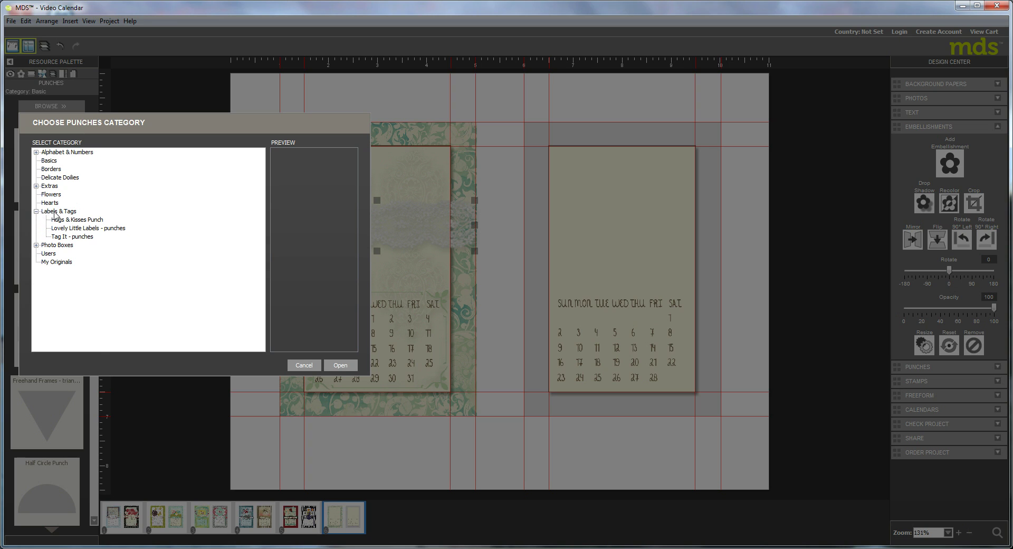
left_click(55, 213)
left_click(340, 365)
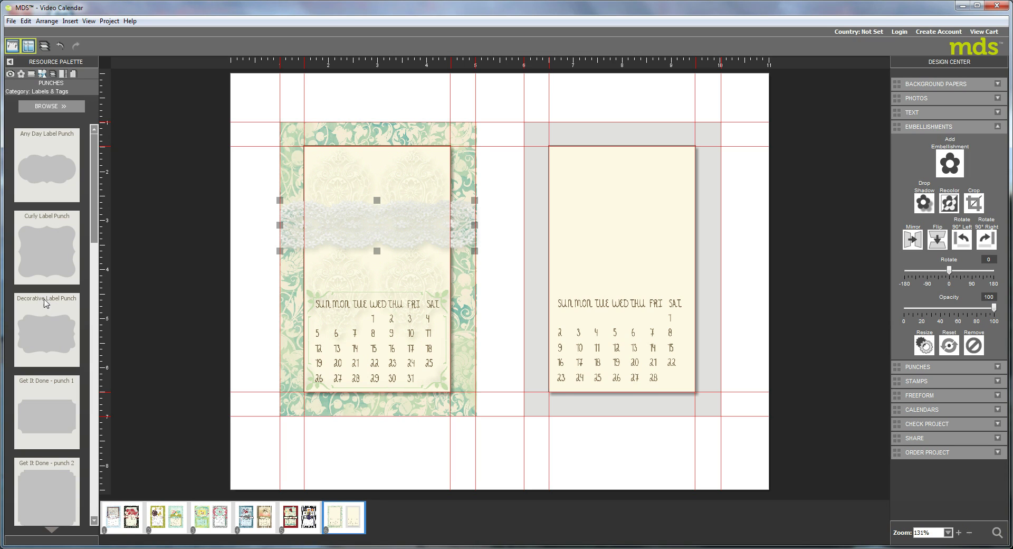
left_click_drag(45, 302, 377, 226)
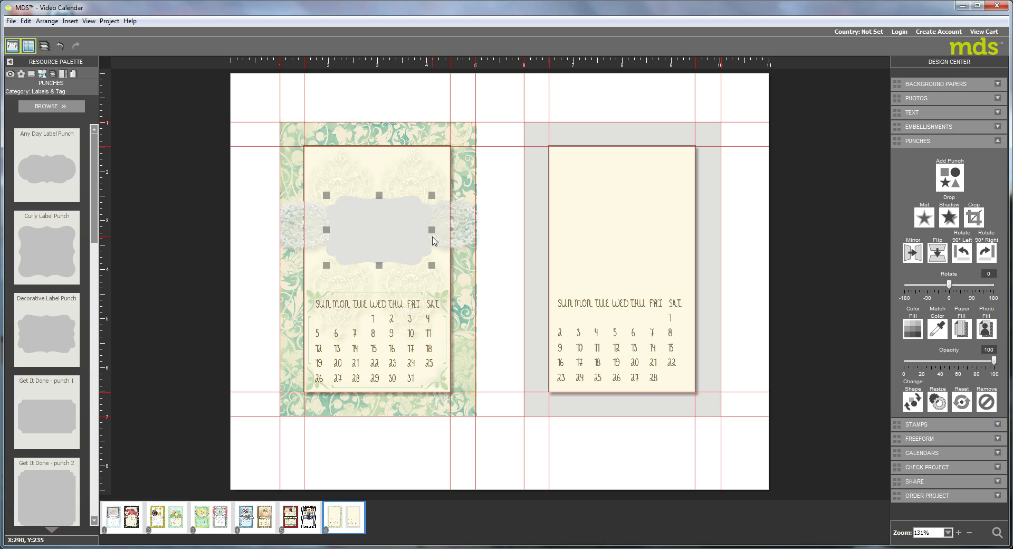
left_click(369, 228)
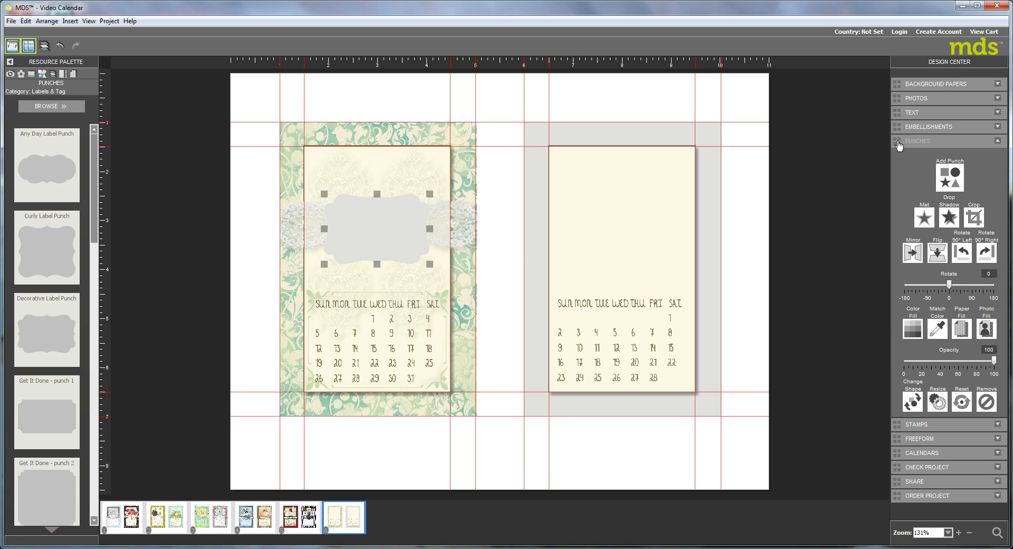
Fill the label punch with the Venetian Romance - 9 background paper.
left_click(966, 330)
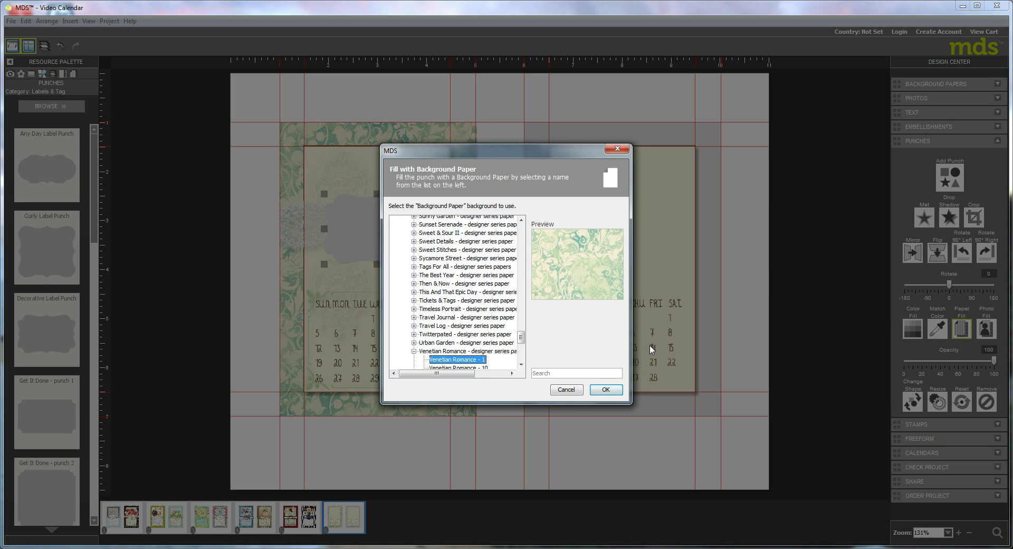
left_click_drag(522, 340, 522, 351)
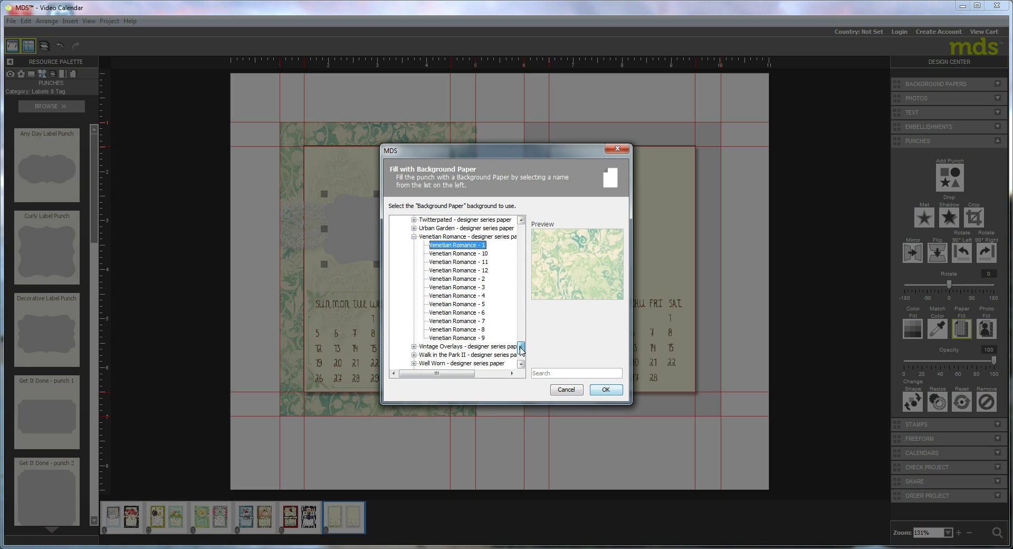
left_click(472, 338)
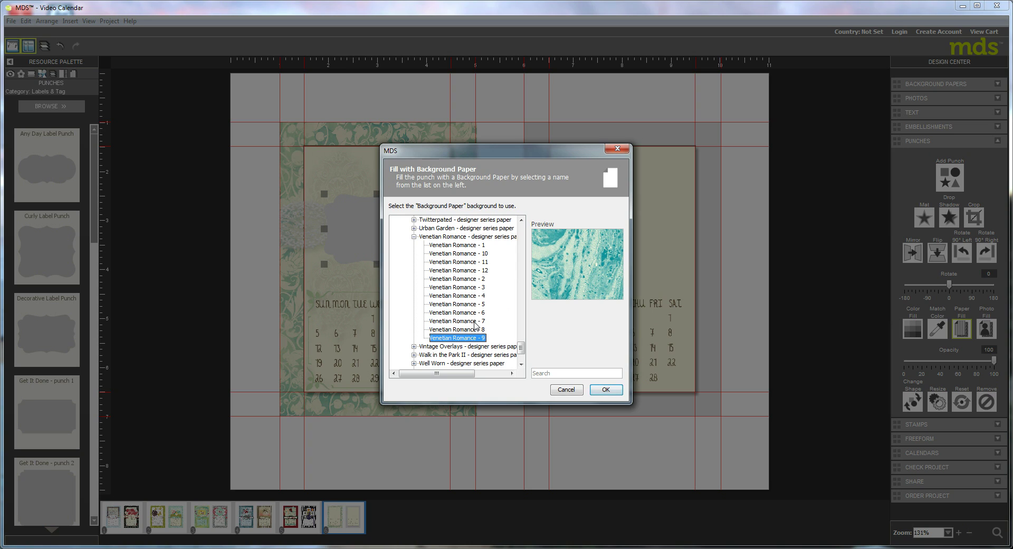
left_click(606, 389)
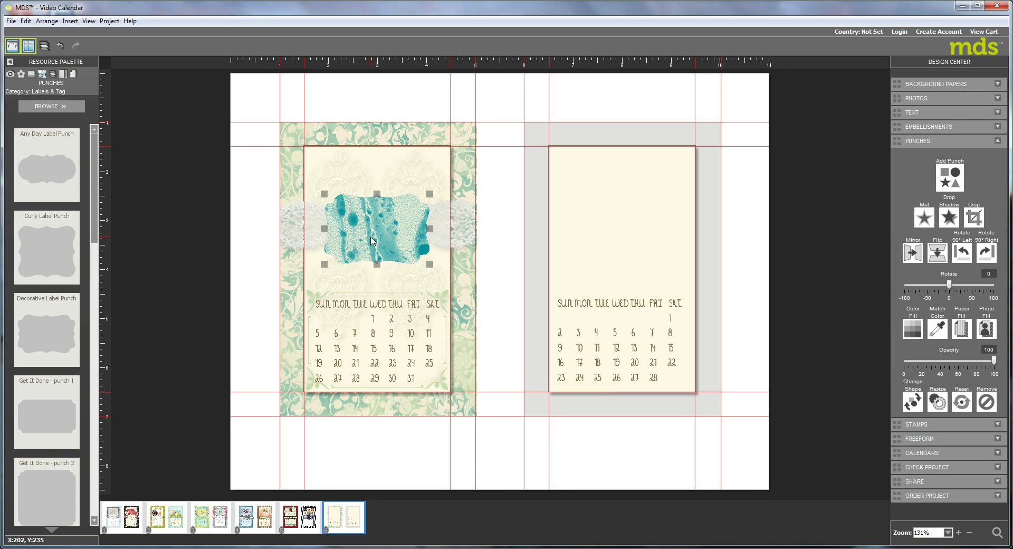
Zoom out the paper image inside the label punch by four increments so more of the marbled pattern fits within the shape.
double_click(371, 240)
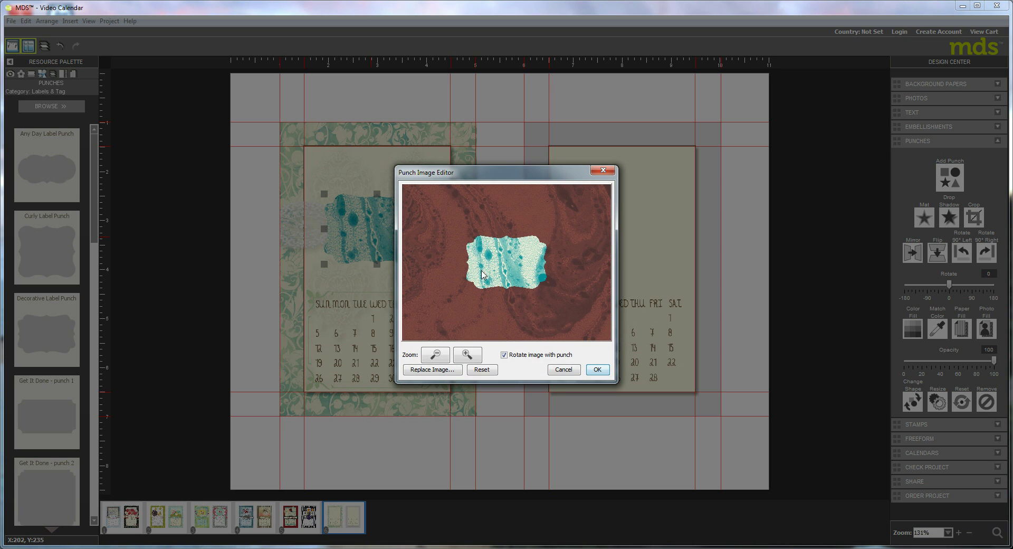
left_click(436, 357)
left_click(436, 356)
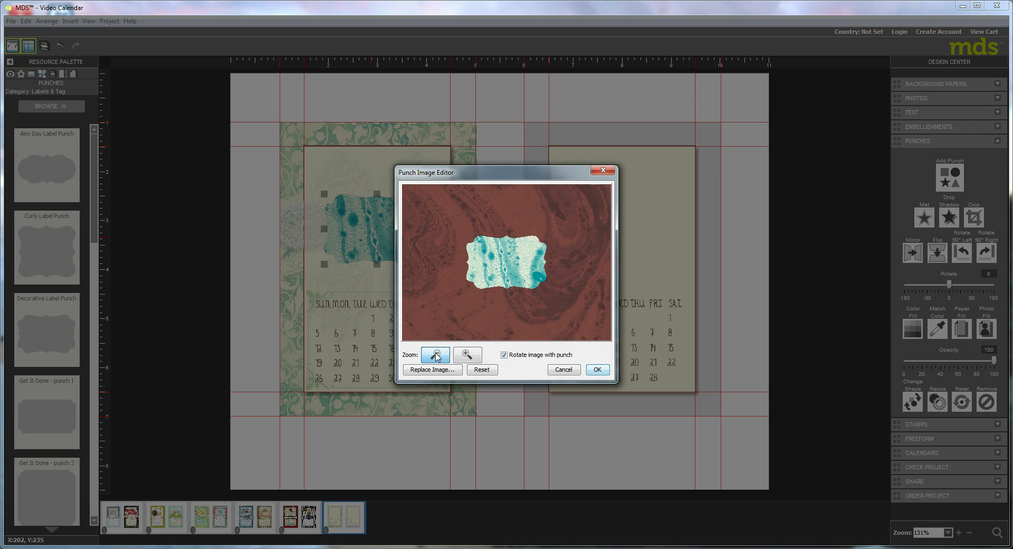
left_click(436, 357)
left_click(435, 357)
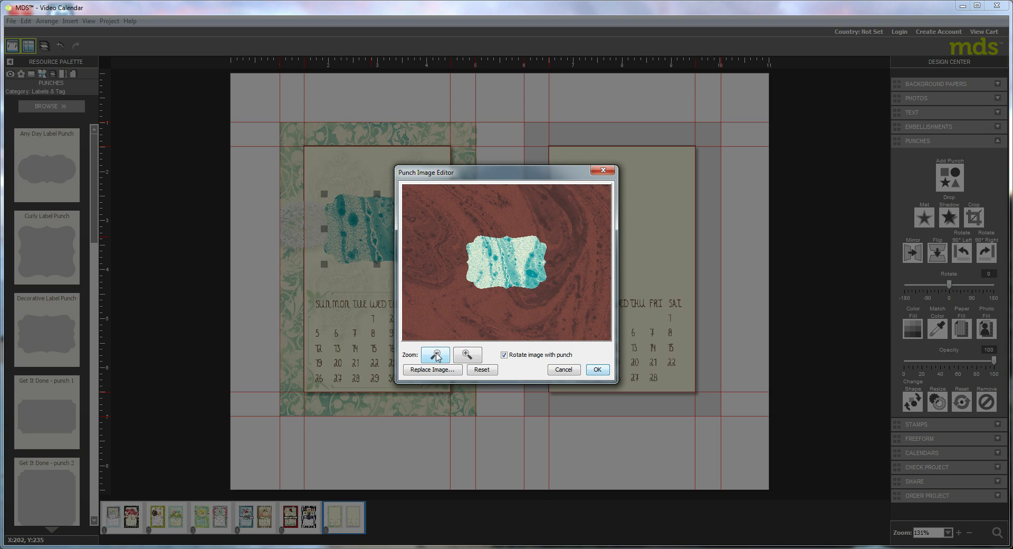
left_click(598, 370)
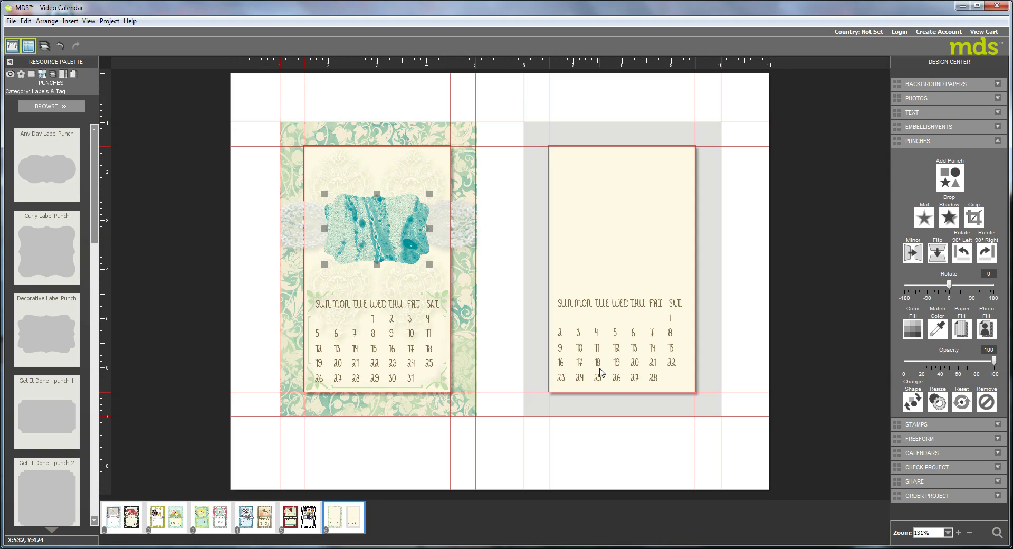
Outline the decorative label punch with a size 1 mat in dark teal and apply a drop shadow to it.
left_click(924, 218)
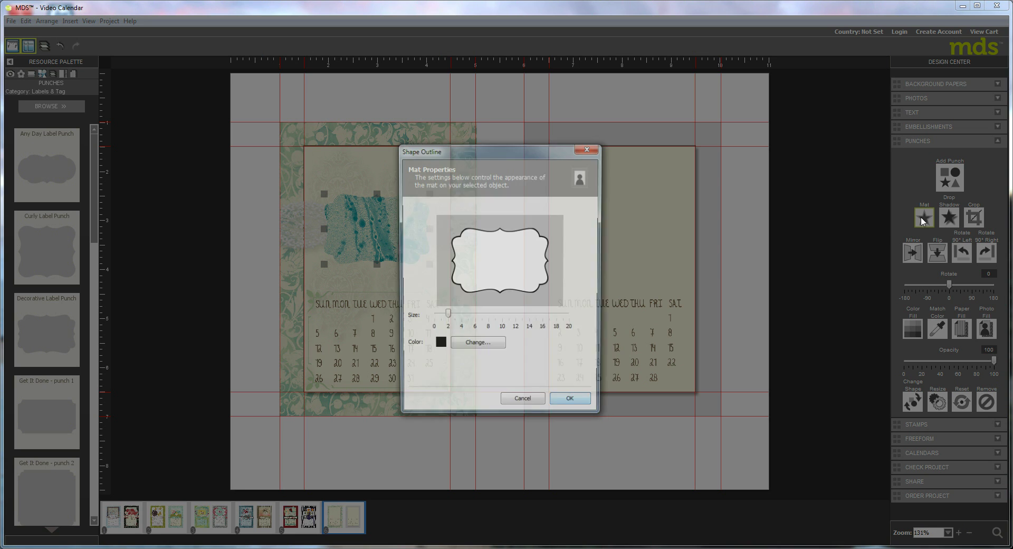
left_click_drag(445, 317, 439, 316)
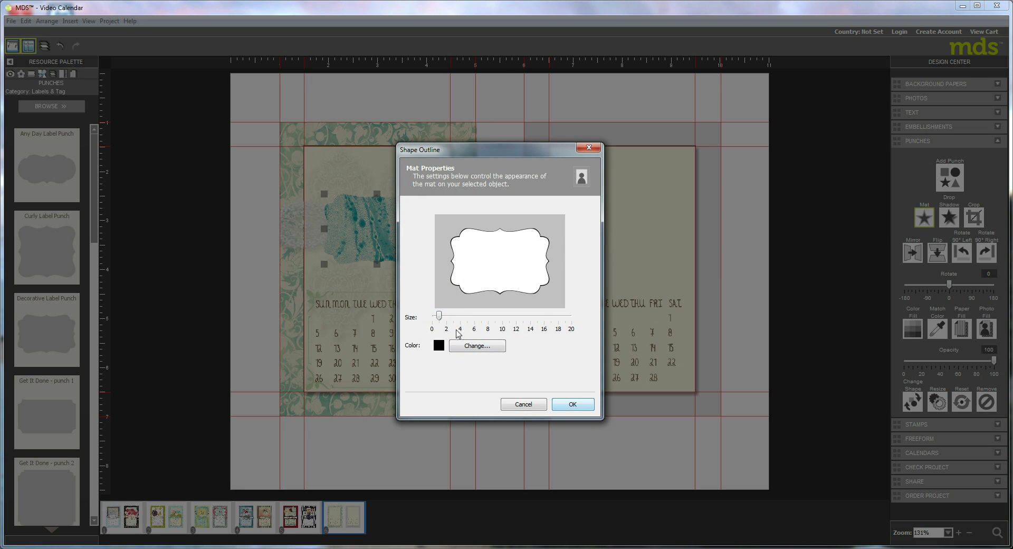
left_click(476, 346)
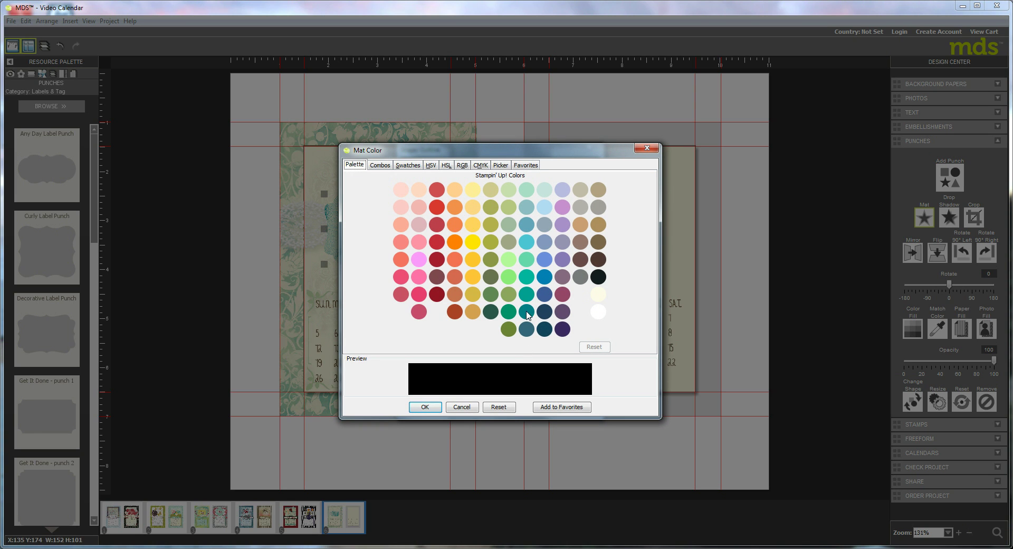
left_click(526, 312)
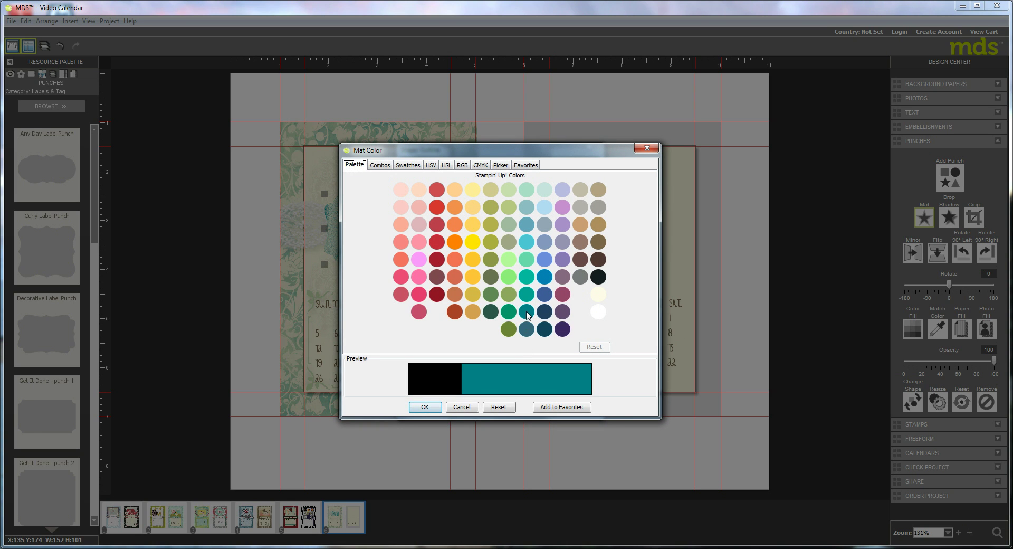
left_click(428, 408)
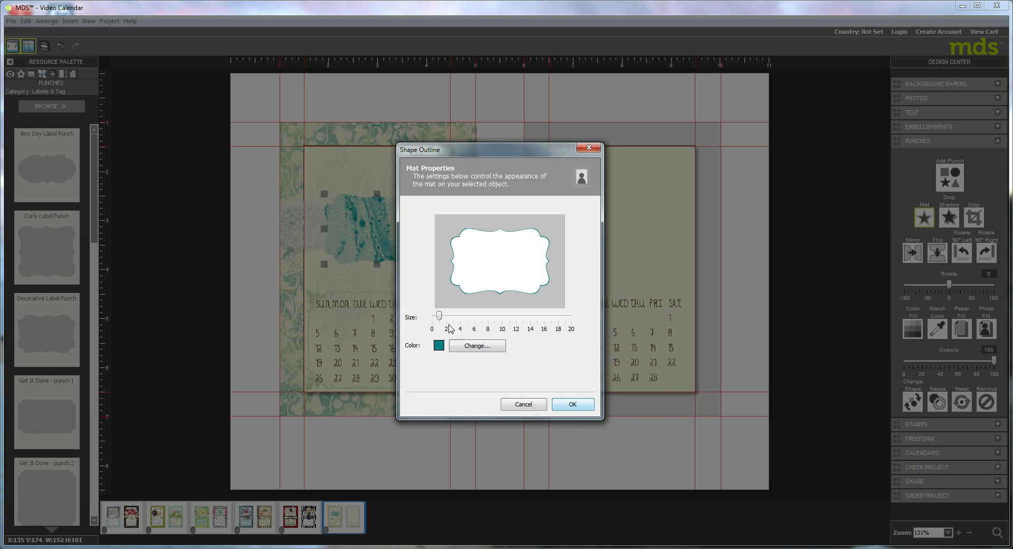
left_click(580, 406)
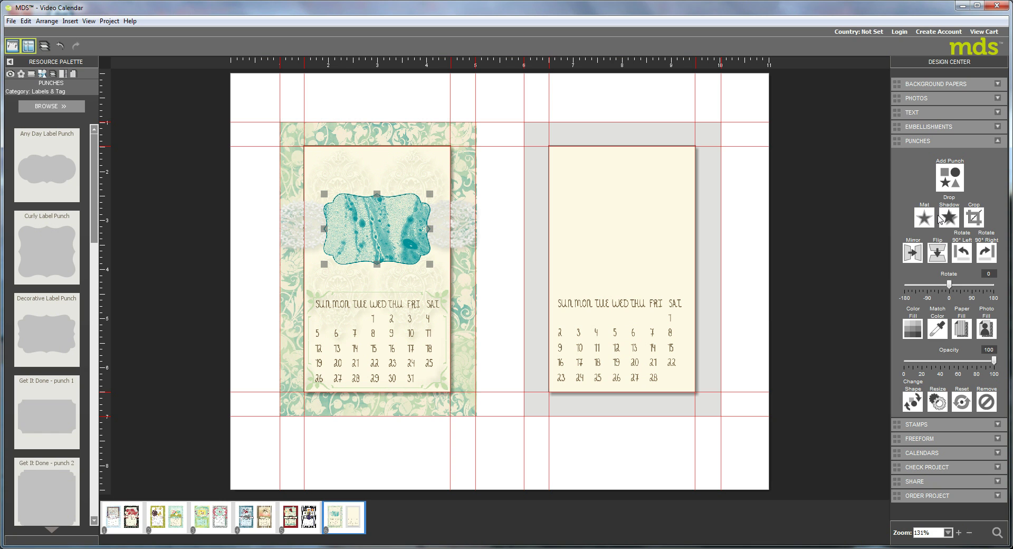
left_click(948, 216)
left_click(595, 389)
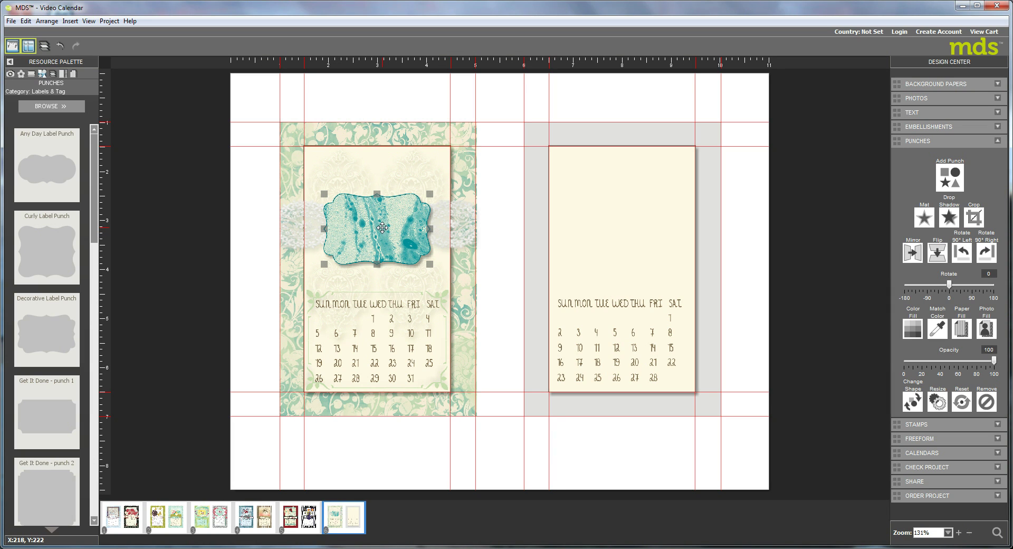
Add the Oval Punch from the Basics category over the marbled label and enlarge it to about 135 by 68 pixels.
left_click(50, 108)
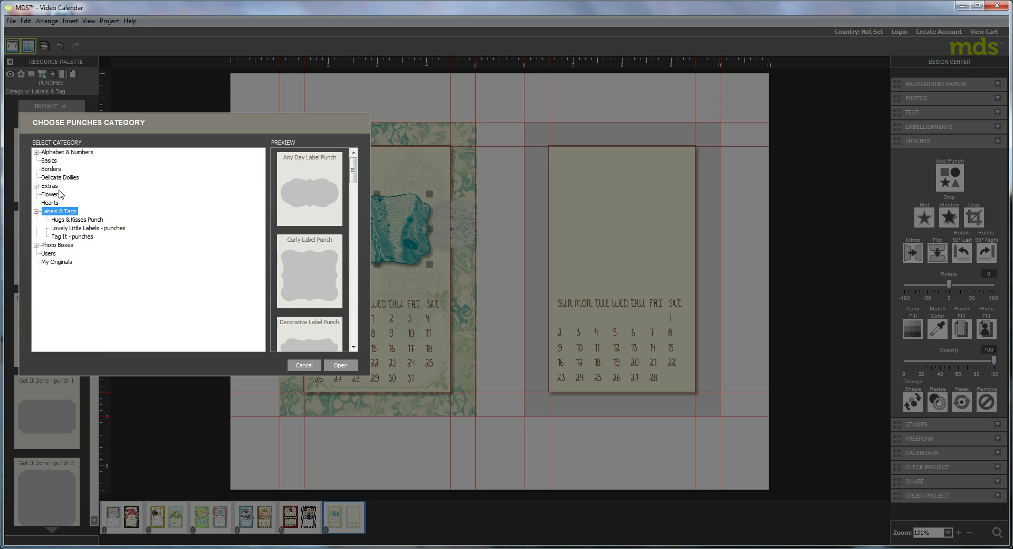
left_click(49, 160)
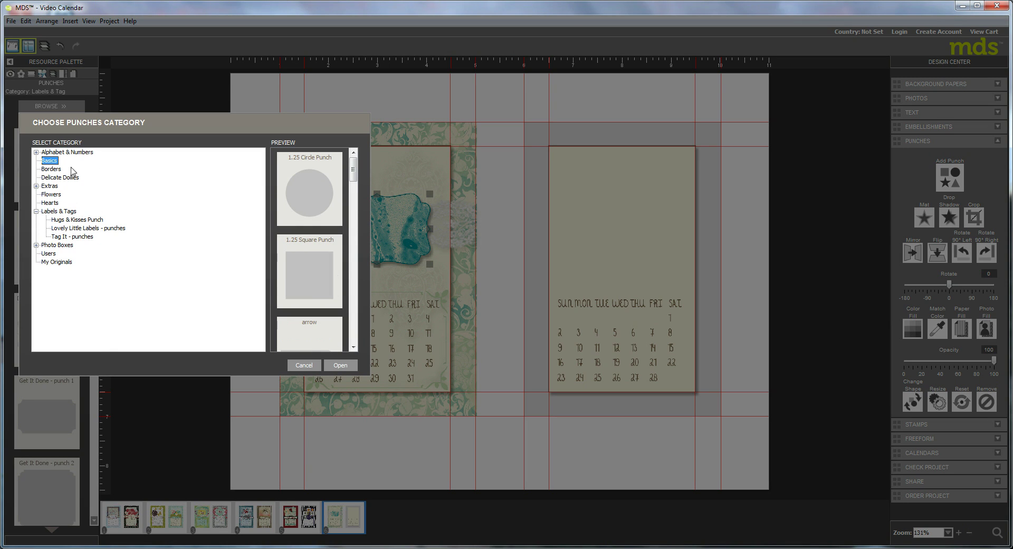
left_click(341, 365)
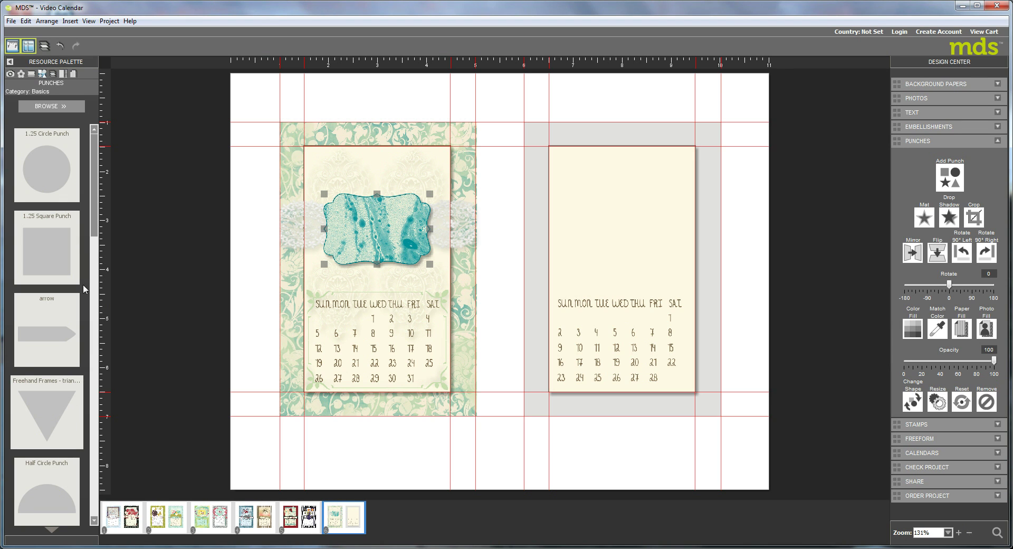
left_click(95, 473)
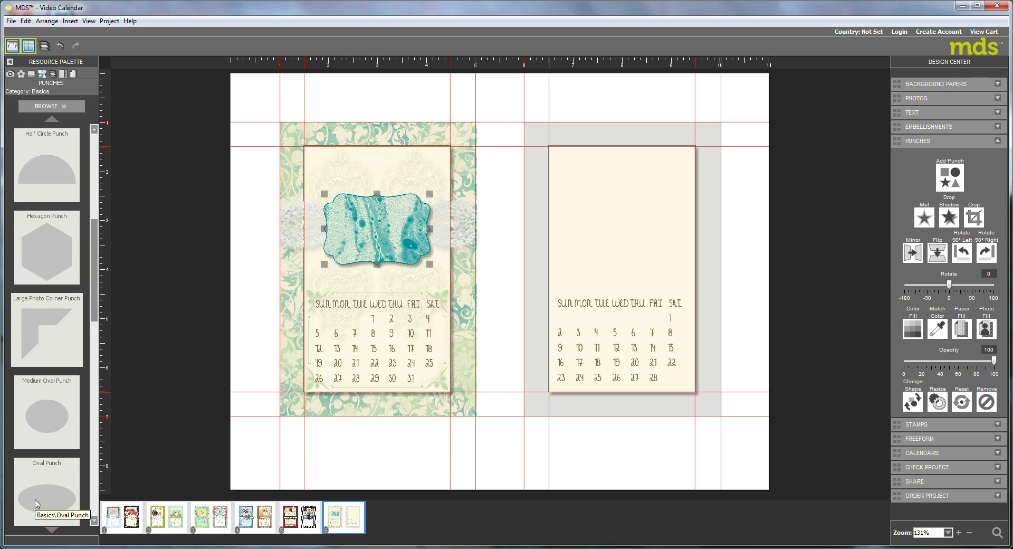
left_click_drag(37, 504, 364, 229)
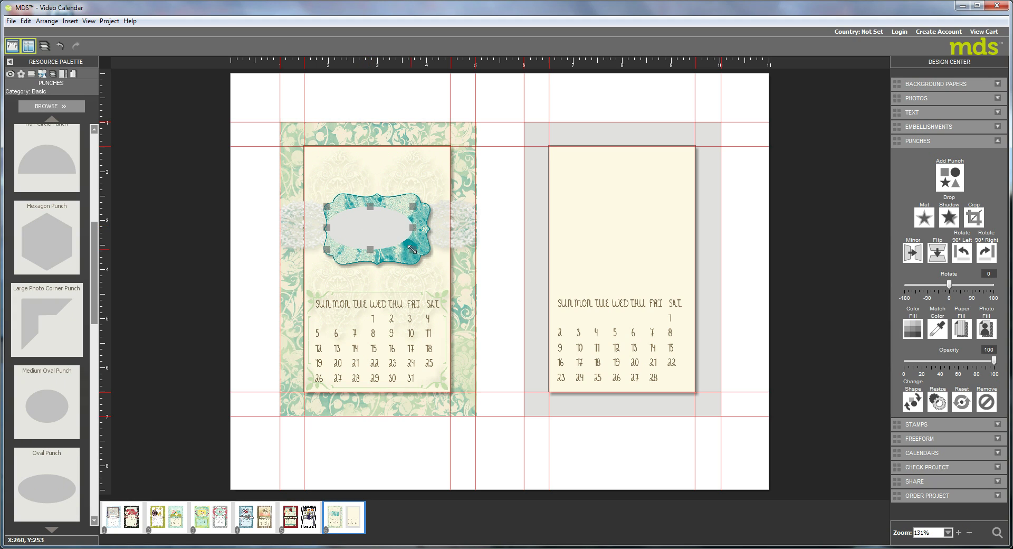
left_click_drag(411, 249, 420, 254)
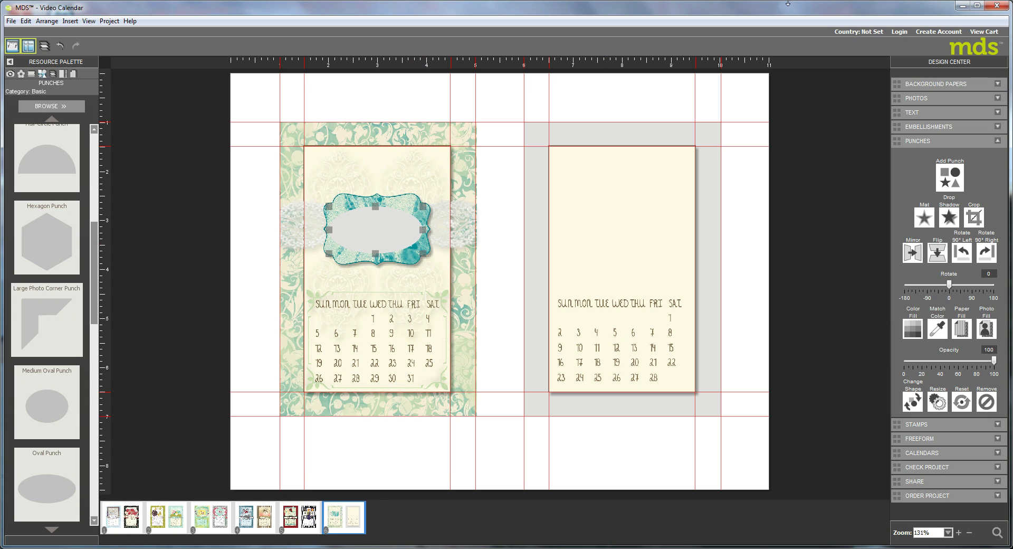
Fill the oval punch with the cream color from the Stampin' Up! palette.
left_click(913, 329)
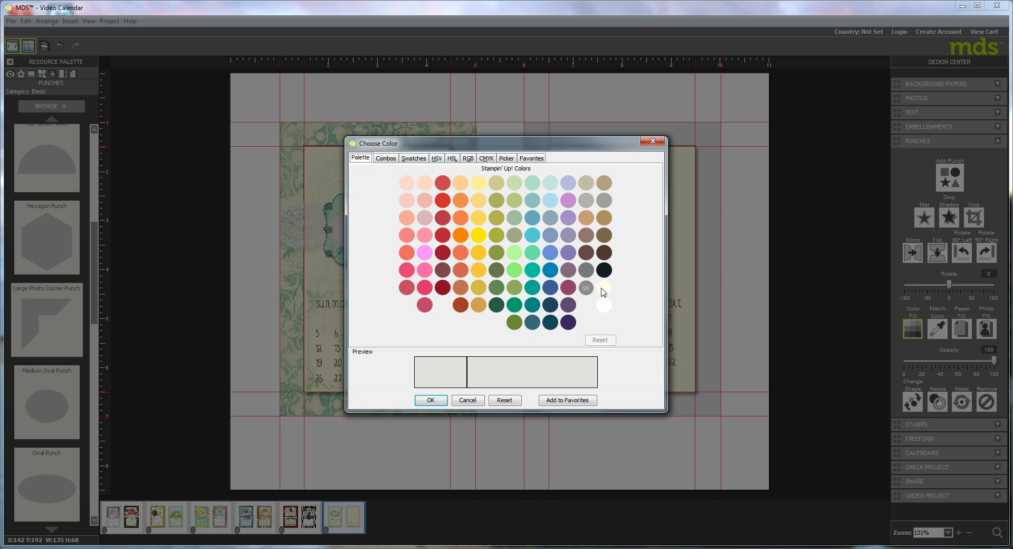
left_click(602, 288)
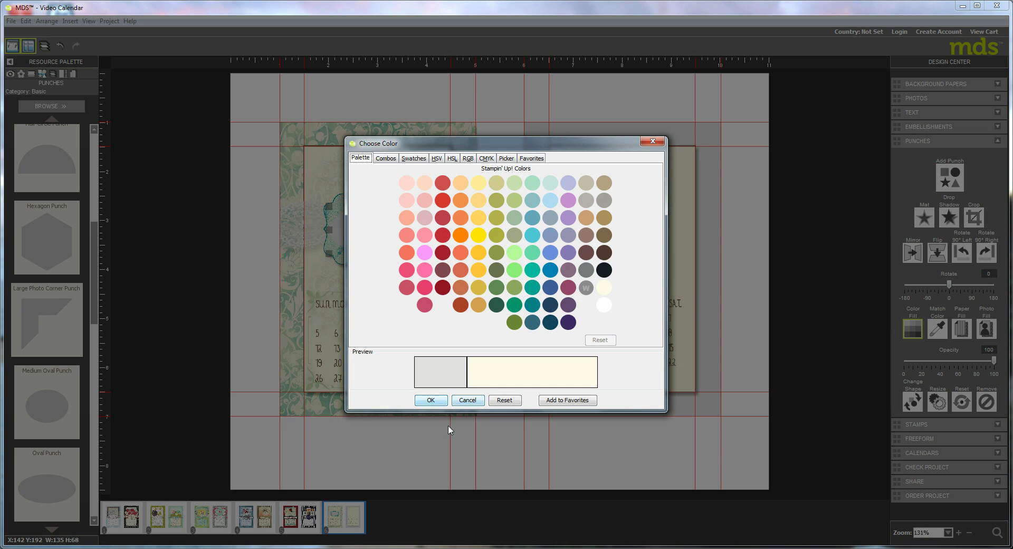
left_click(441, 404)
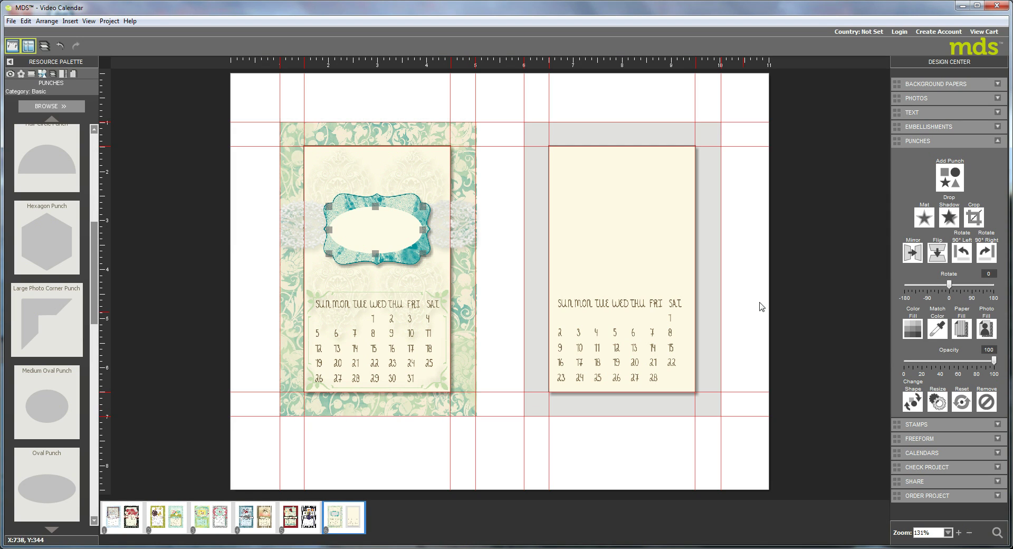
Give the oval punch a size 1 mat in dark teal and a black drop shadow with 35% opacity and blur 5.
left_click(924, 217)
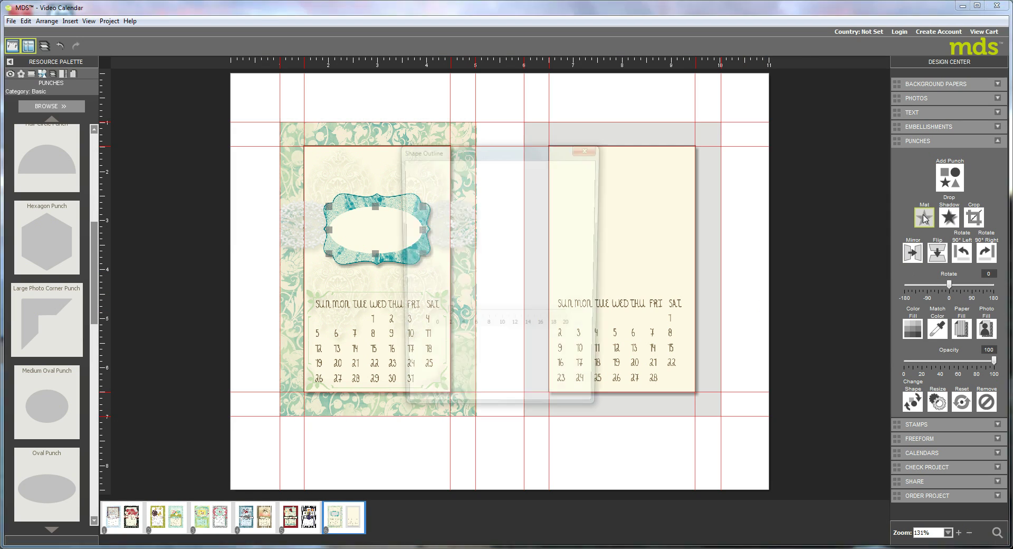
left_click_drag(446, 317, 439, 317)
left_click(573, 405)
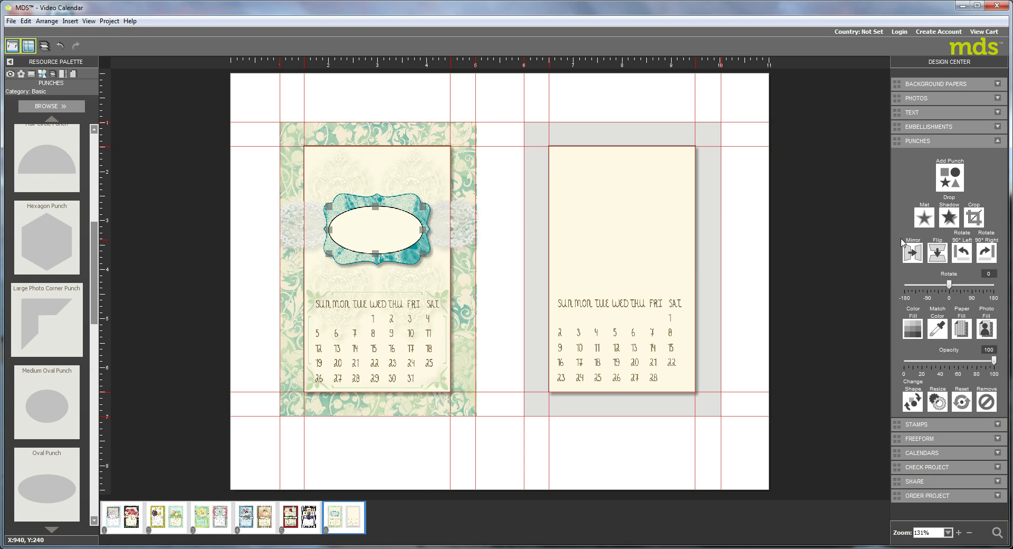
left_click(924, 217)
left_click(483, 346)
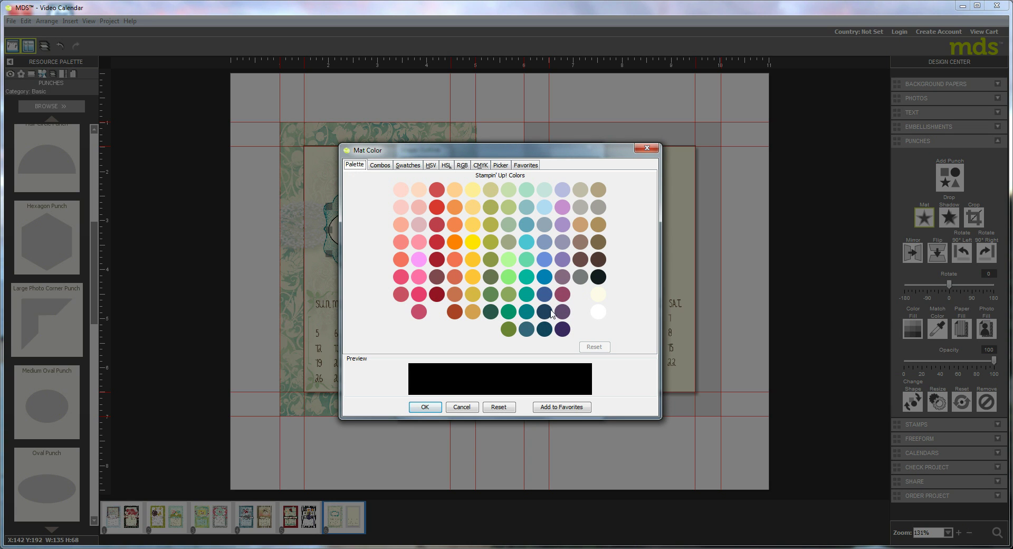
left_click(526, 312)
left_click(425, 407)
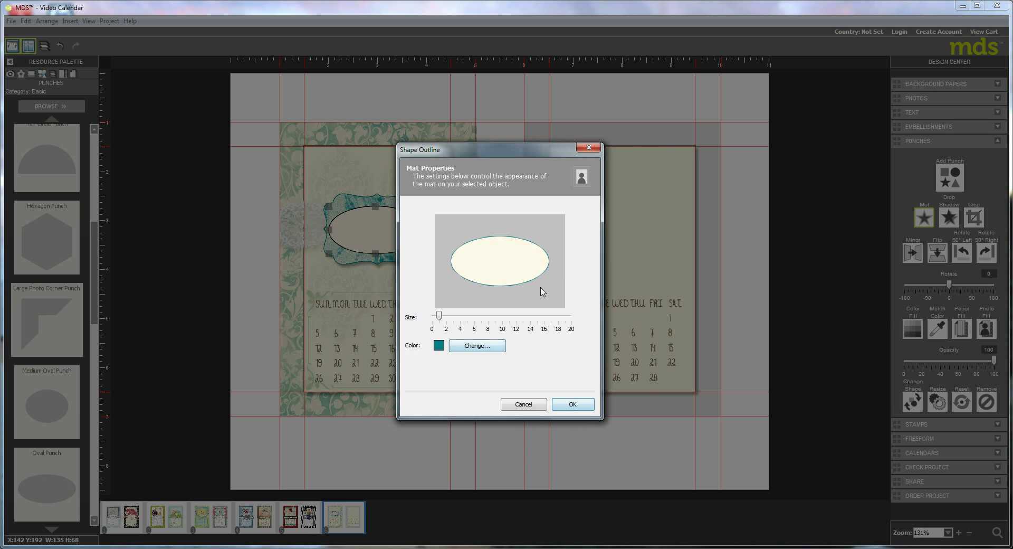
left_click(582, 410)
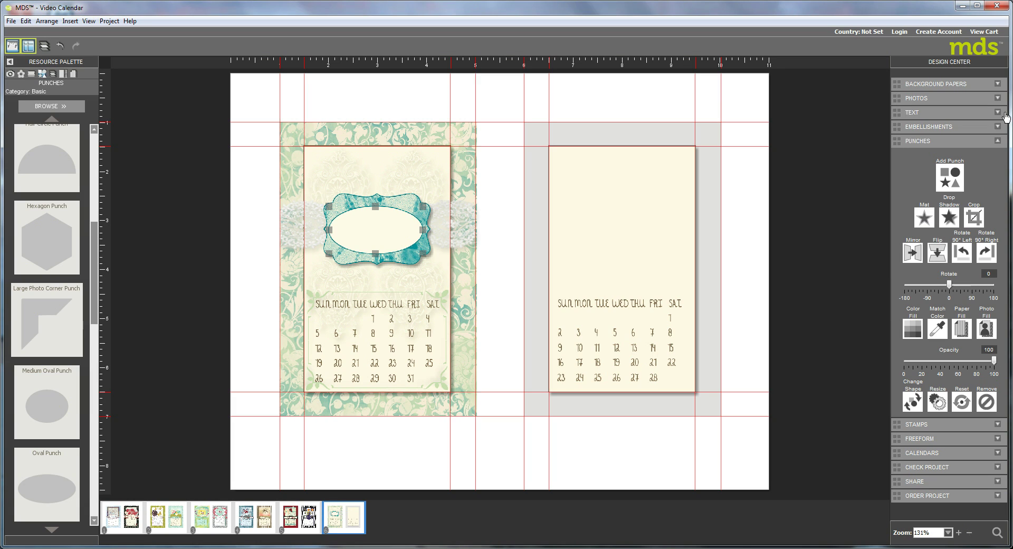
left_click(949, 216)
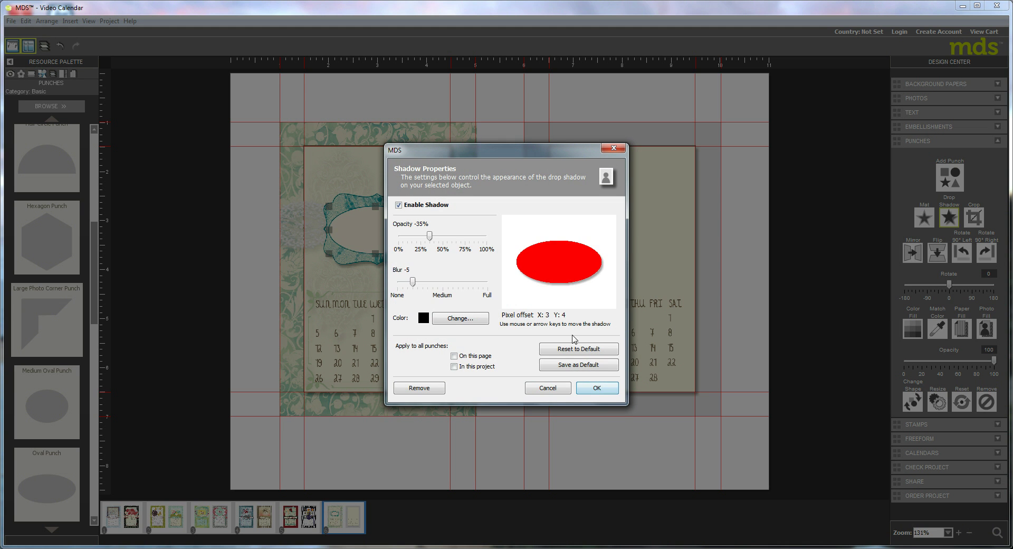
left_click(595, 389)
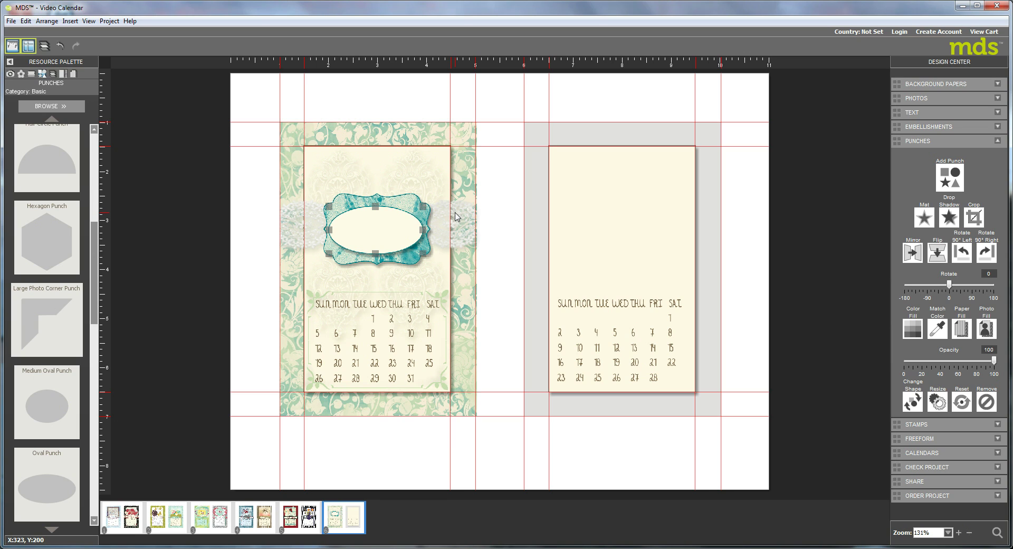
Place the white rose from Delicate Adornments at reduced size on the label's lower-right corner and apply a drop shadow.
left_click(22, 74)
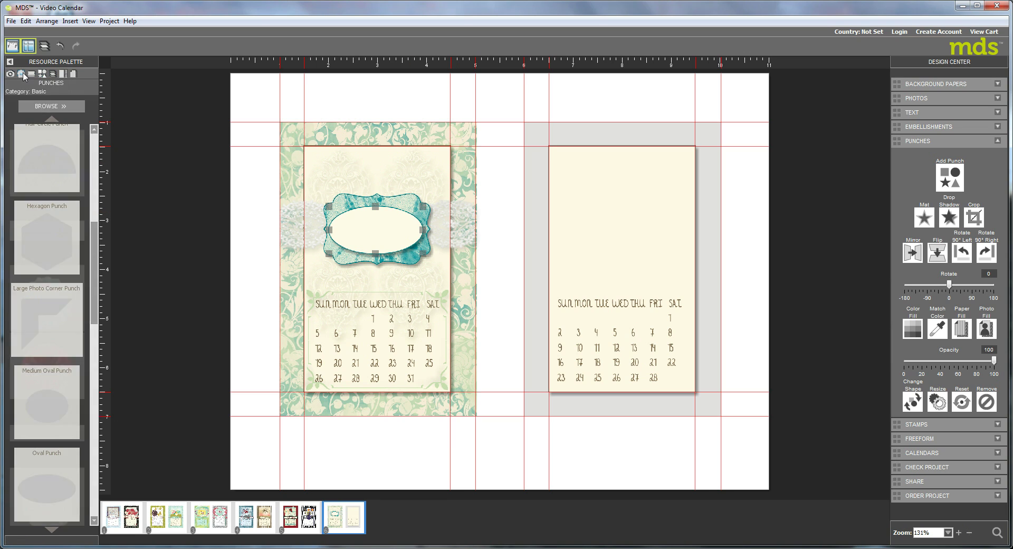
left_click_drag(47, 494, 429, 270)
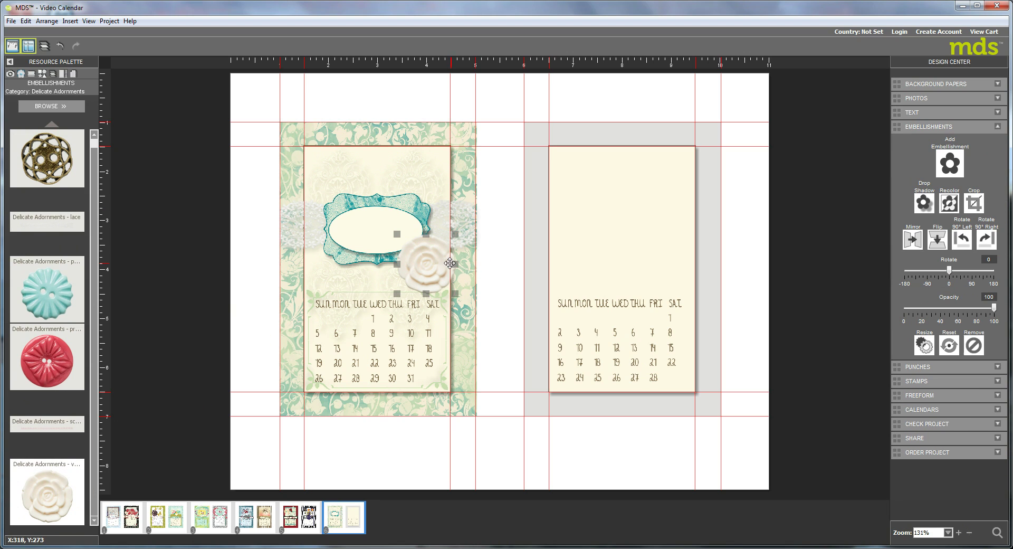
left_click_drag(456, 293, 438, 280)
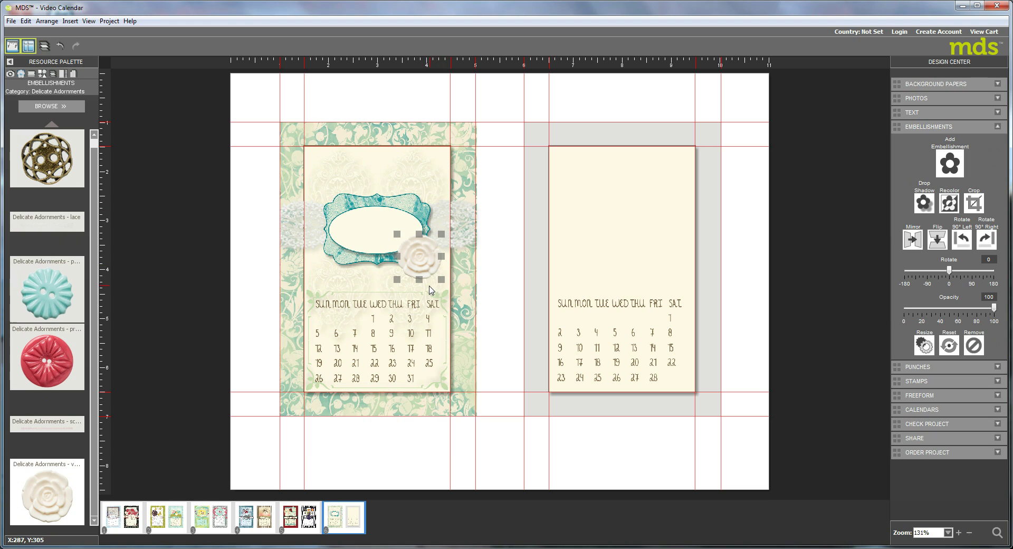
left_click_drag(441, 279, 418, 257)
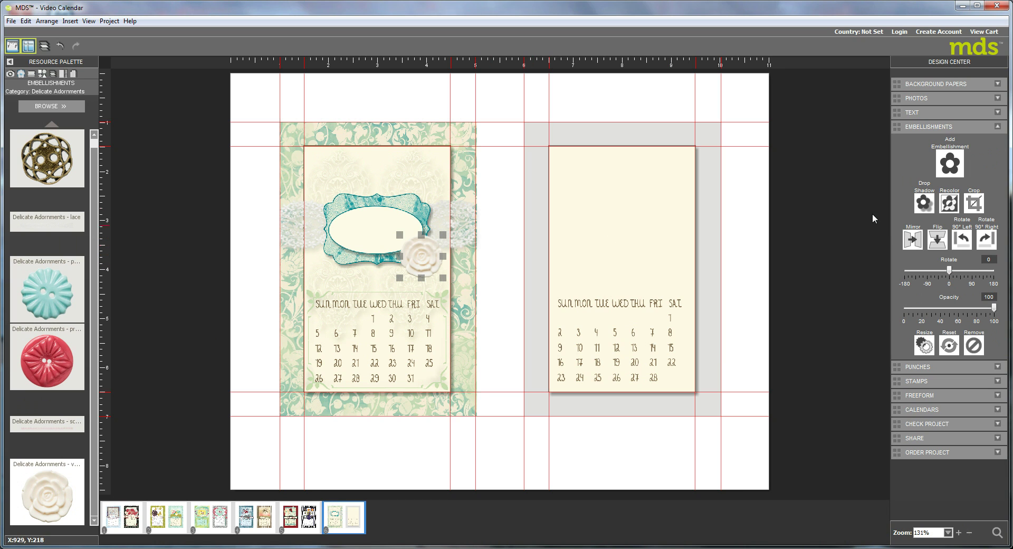
left_click(923, 202)
left_click(592, 393)
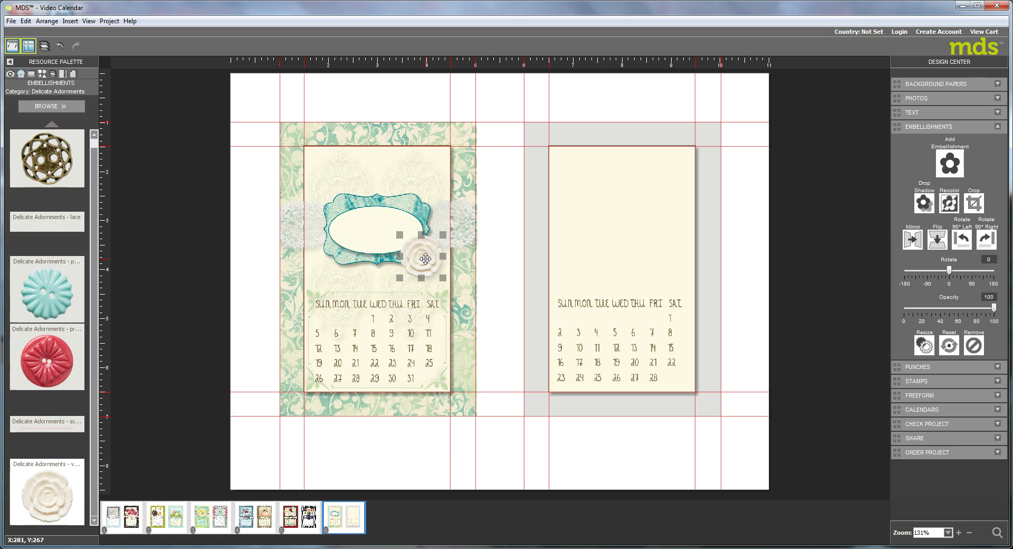
Duplicate the white rose onto the label's upper-left corner and add the turquoise Delicate Adornments button just above it.
left_click_drag(425, 259, 432, 266)
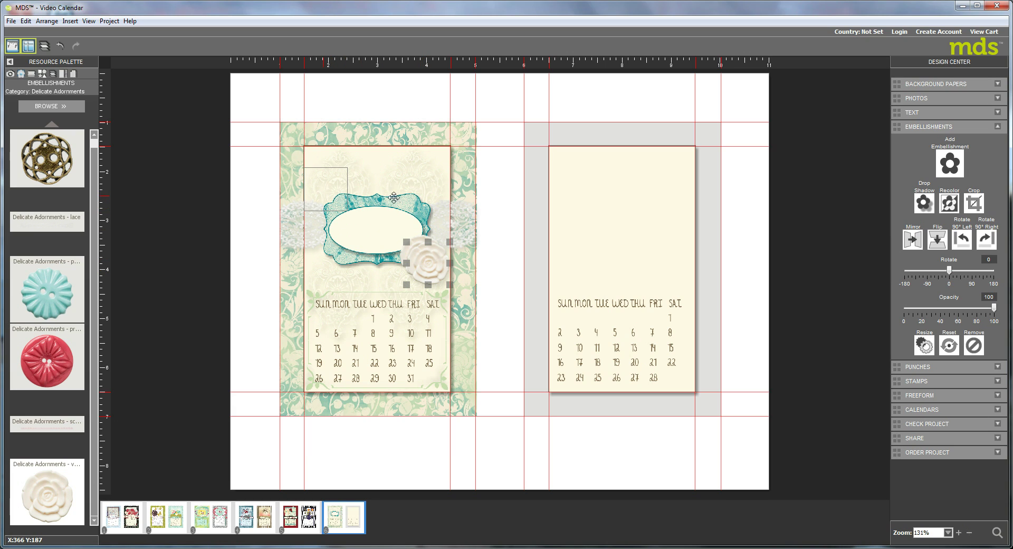
key("ctrl+v")
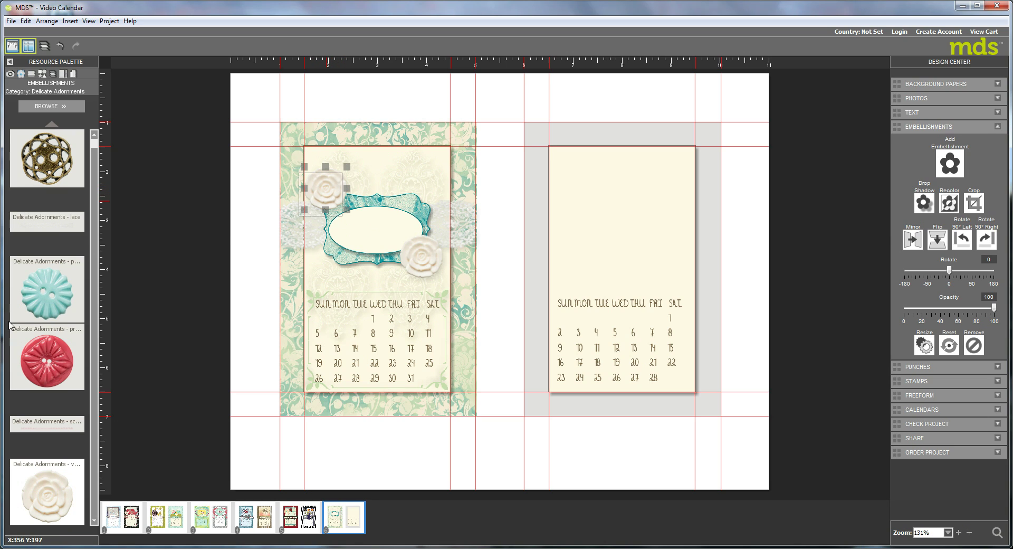
left_click_drag(48, 301, 338, 179)
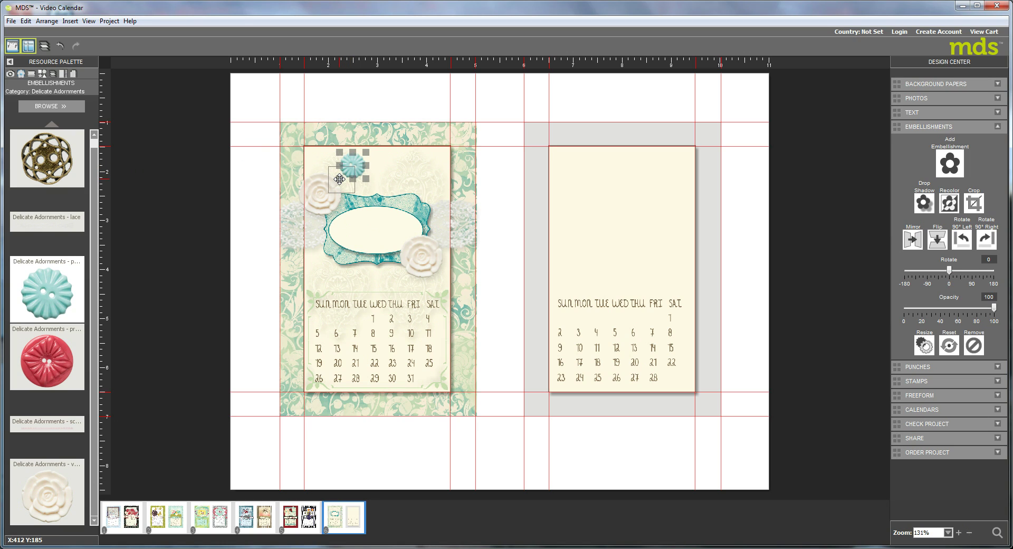
left_click(315, 206)
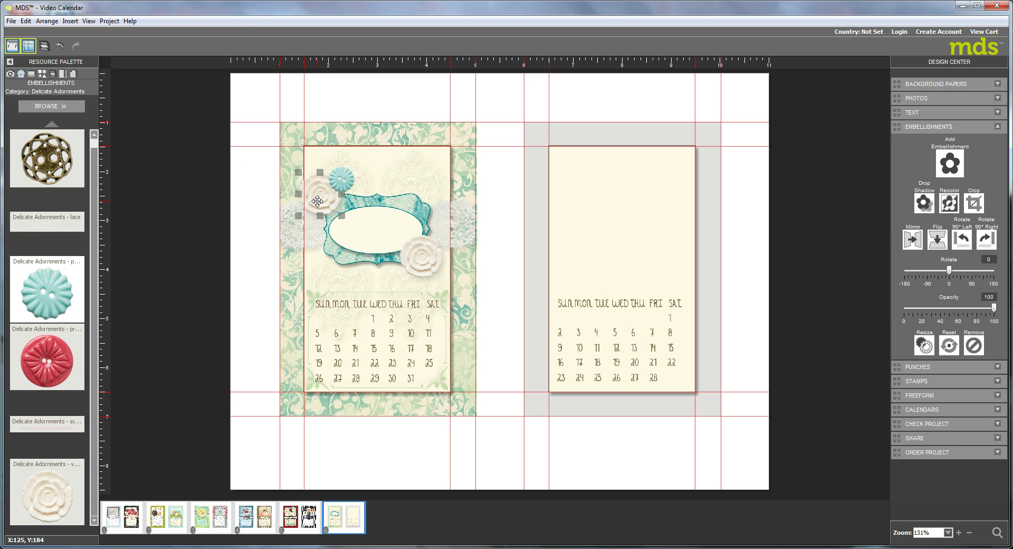
left_click(345, 185)
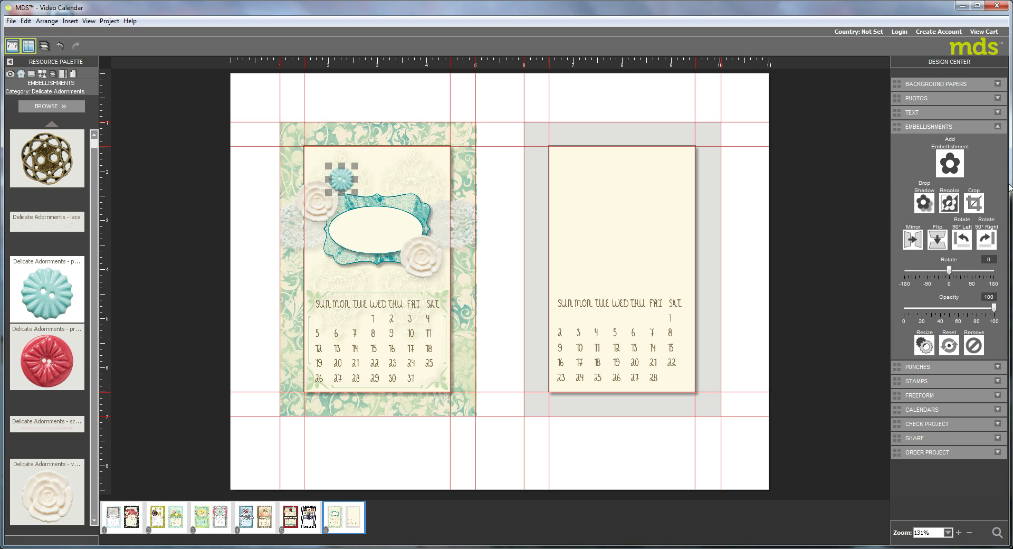
left_click(948, 204)
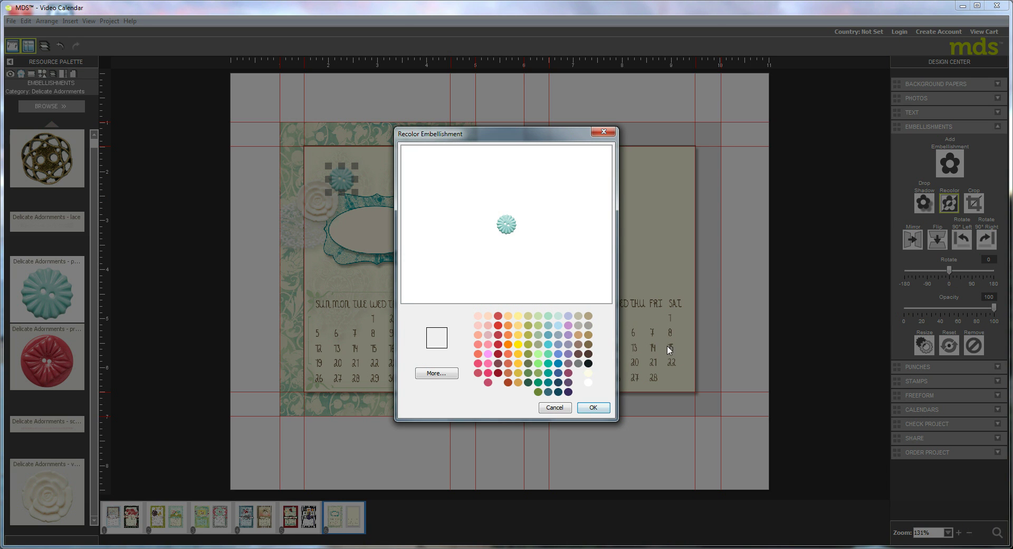
left_click(548, 382)
left_click(554, 407)
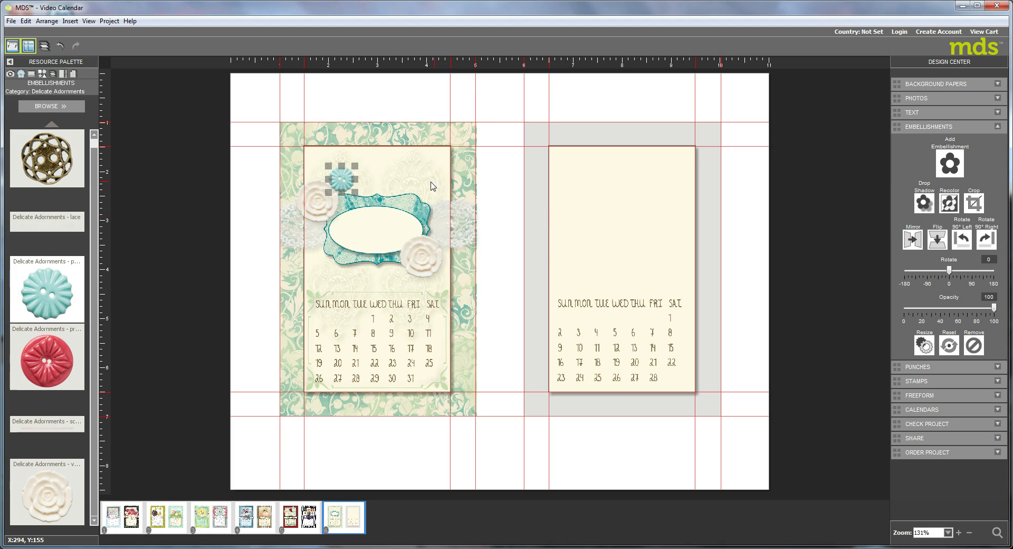
Recolor the turquoise button to dark teal and apply a drop shadow to it.
left_click(949, 204)
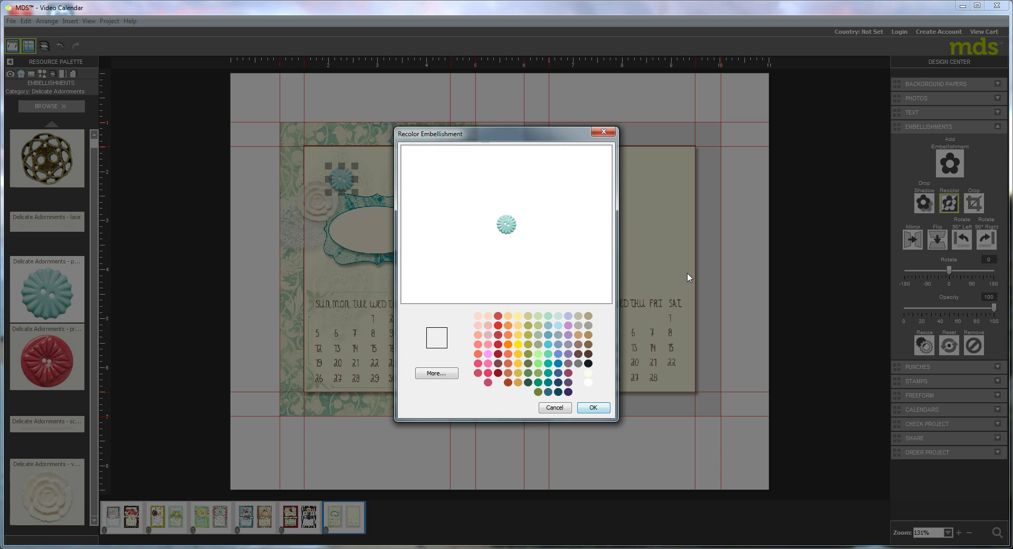
left_click(549, 390)
left_click(578, 409)
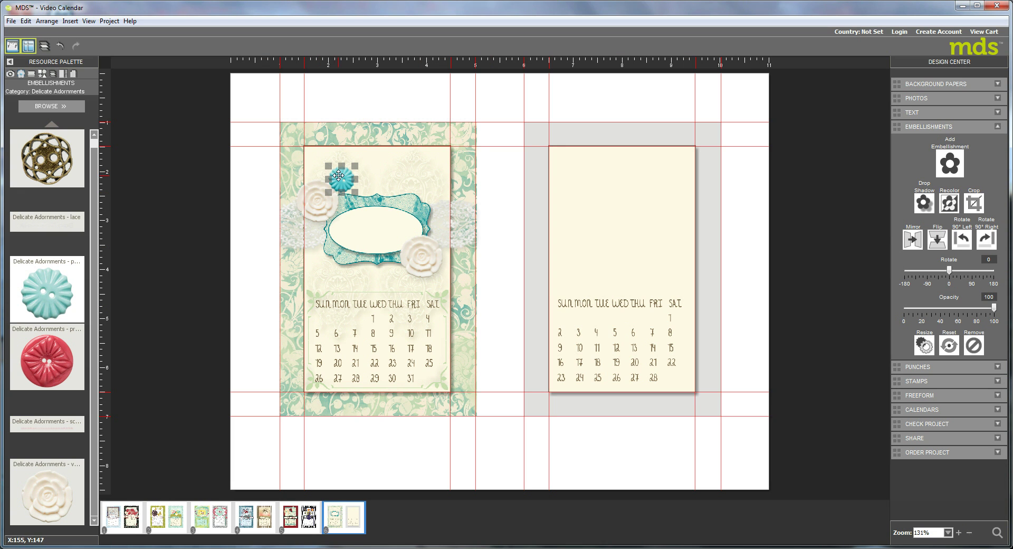
left_click(938, 204)
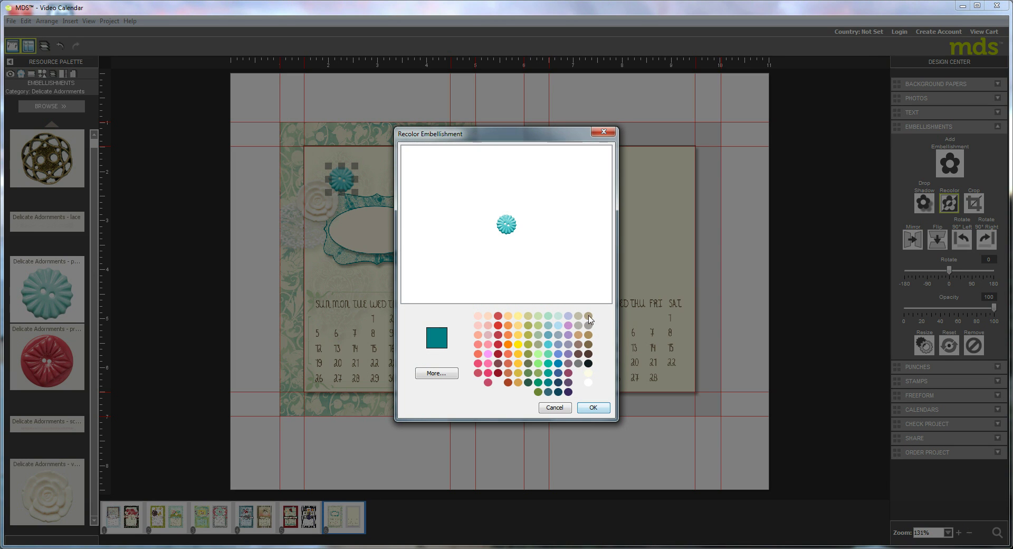
left_click(592, 407)
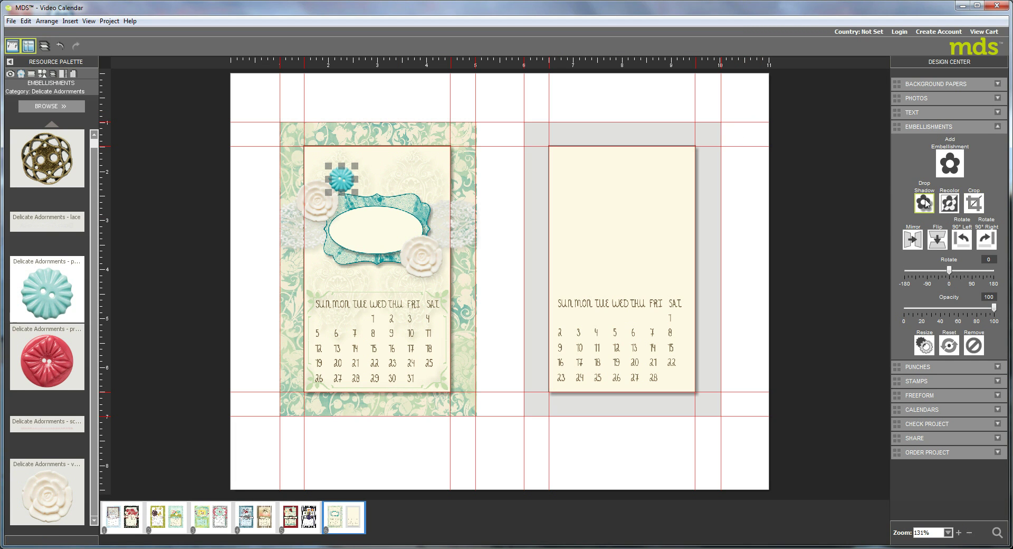
left_click(924, 203)
left_click(591, 379)
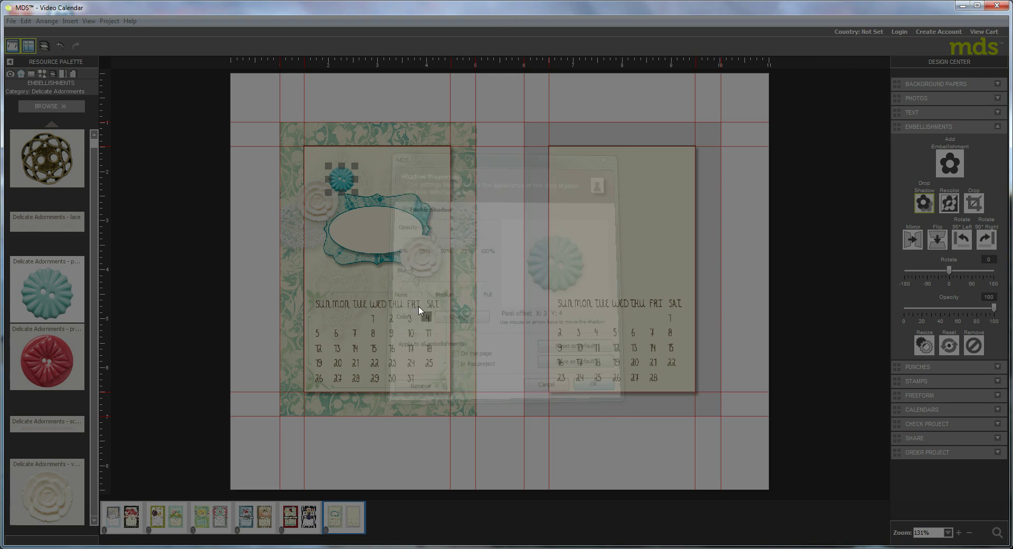